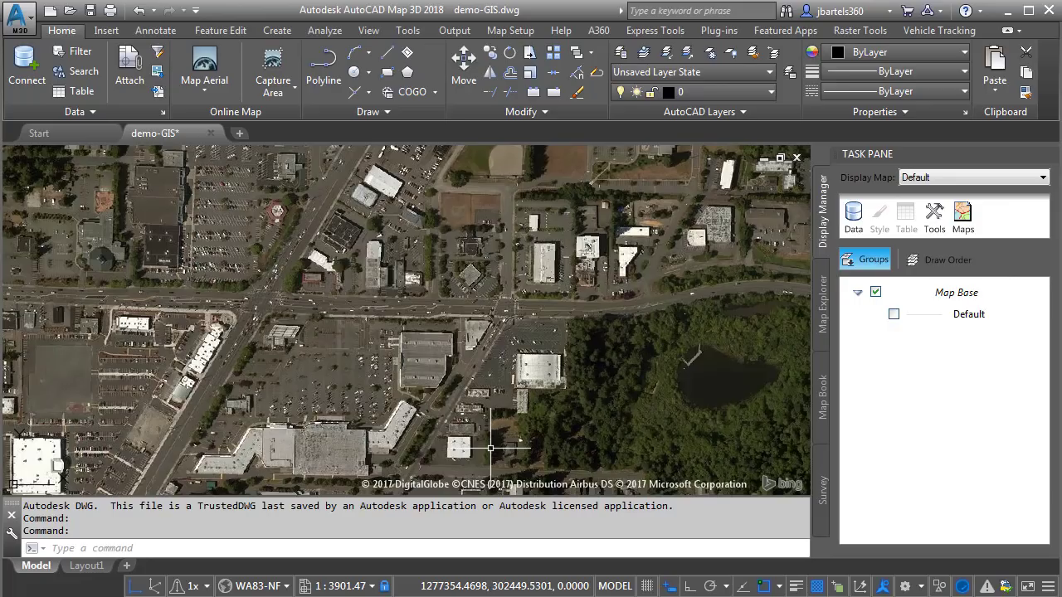
# Drag storm_pipes.shp from the shp files folder onto the AutoCAD map window.
pyautogui.press('super+e')
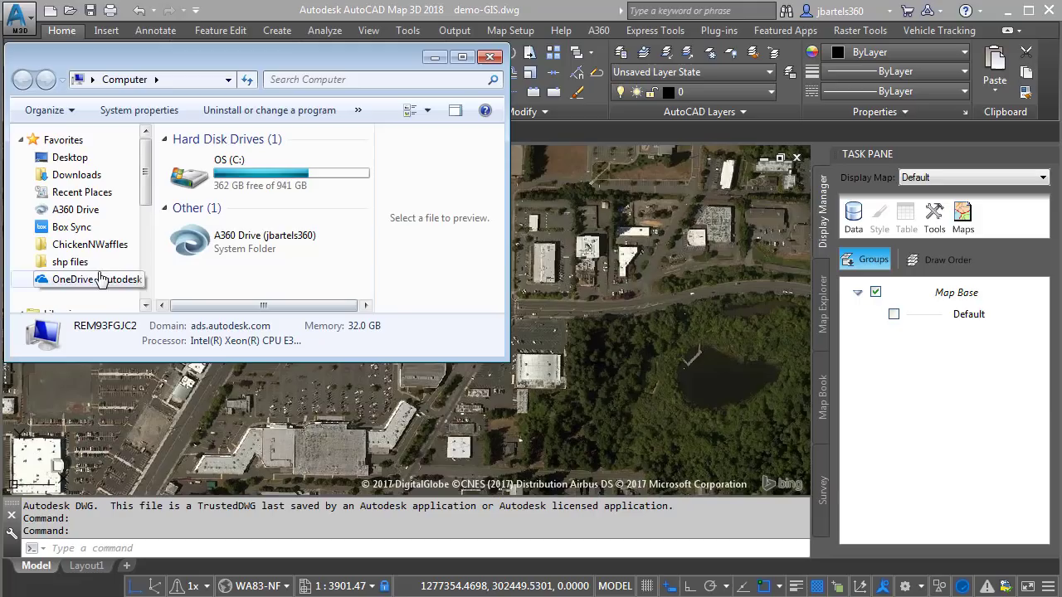
pyautogui.click(83, 264)
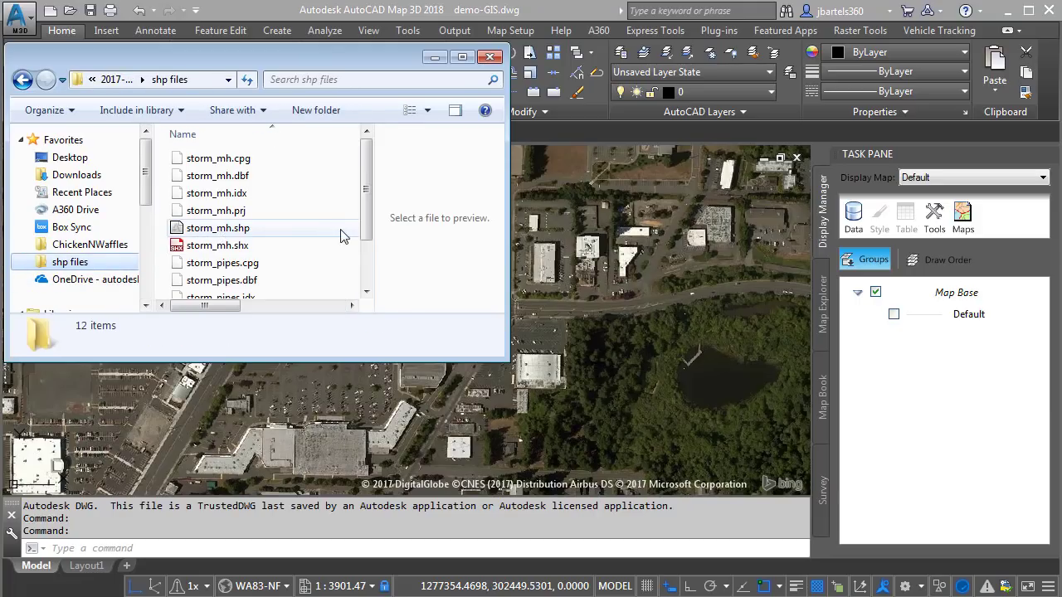
pyautogui.scroll(-1, 319, 266)
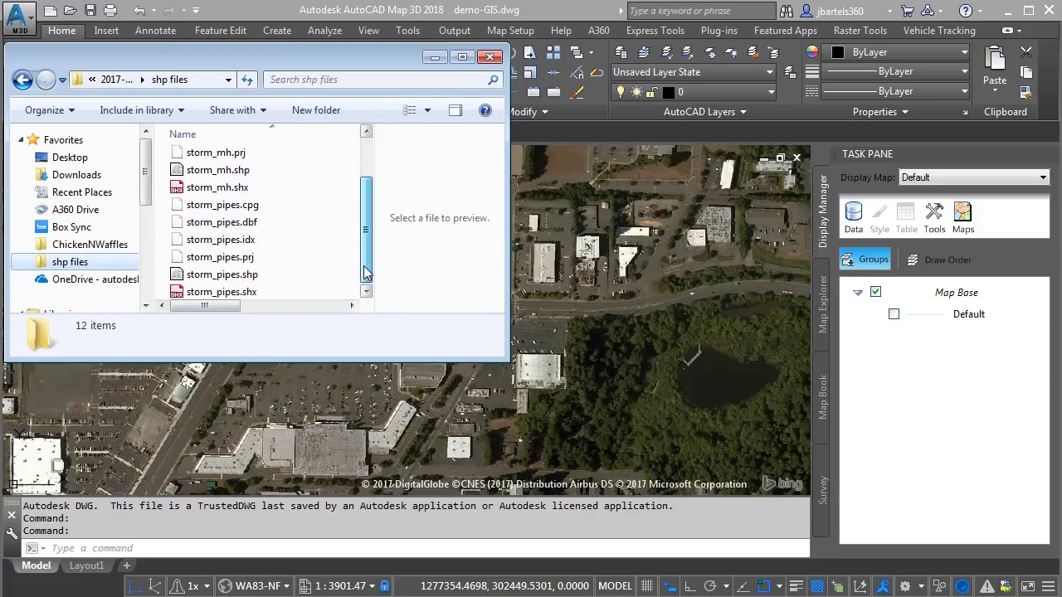
pyautogui.click(225, 280)
pyautogui.moveTo(225, 280); pyautogui.dragTo(547, 365)
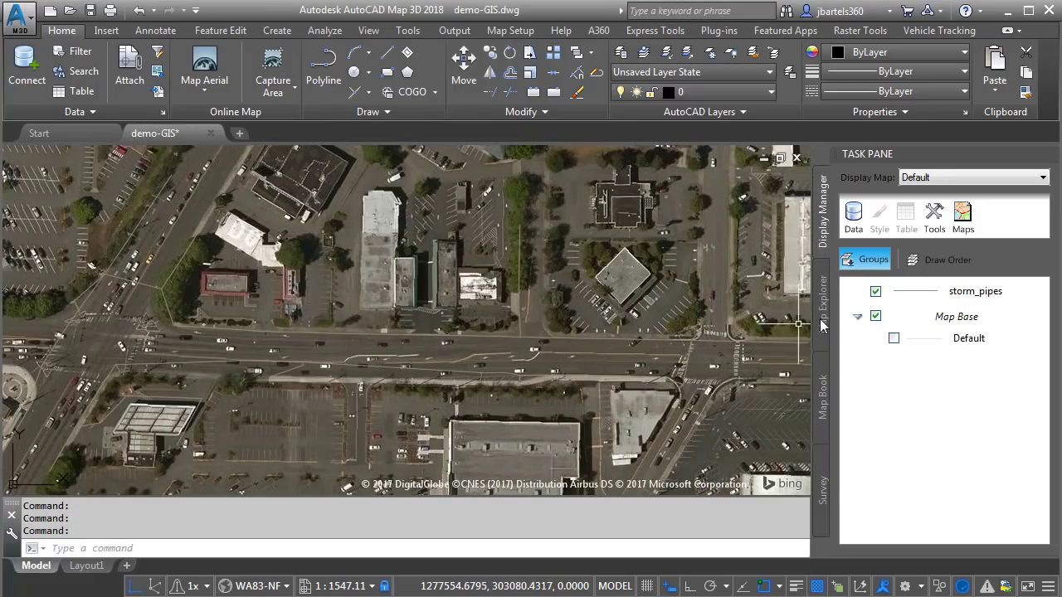
# Give the storm_pipes default rule a yellow line style with width 10.
pyautogui.doubleClick(911, 292)
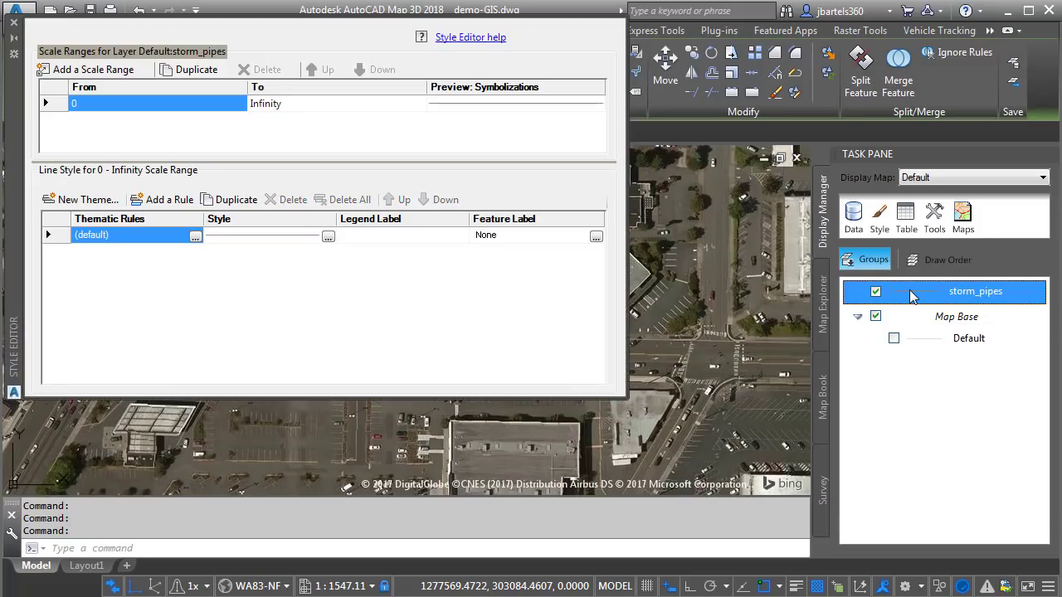
pyautogui.click(329, 238)
pyautogui.click(283, 277)
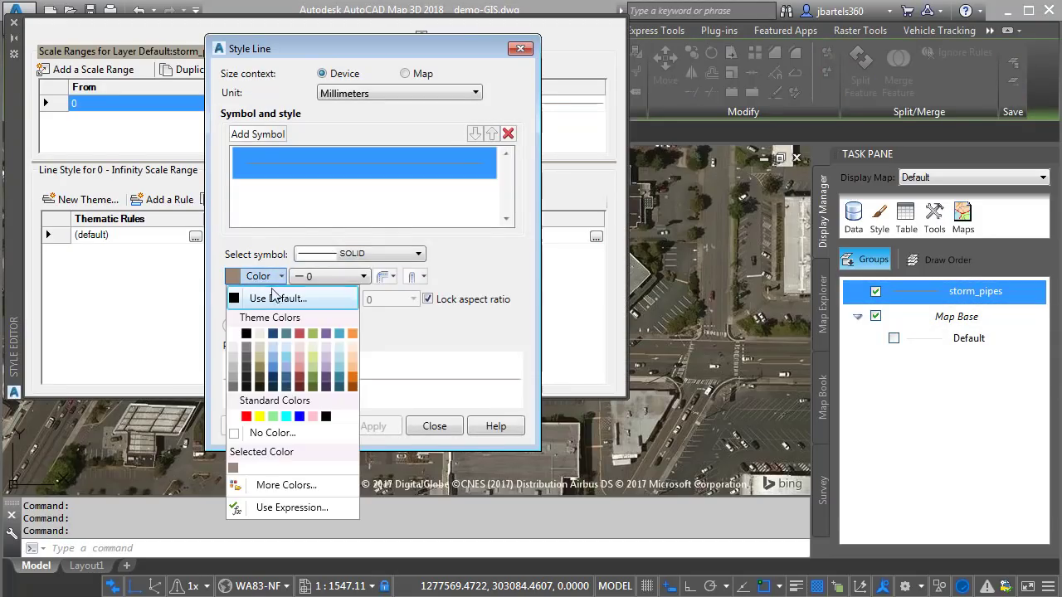
pyautogui.click(260, 416)
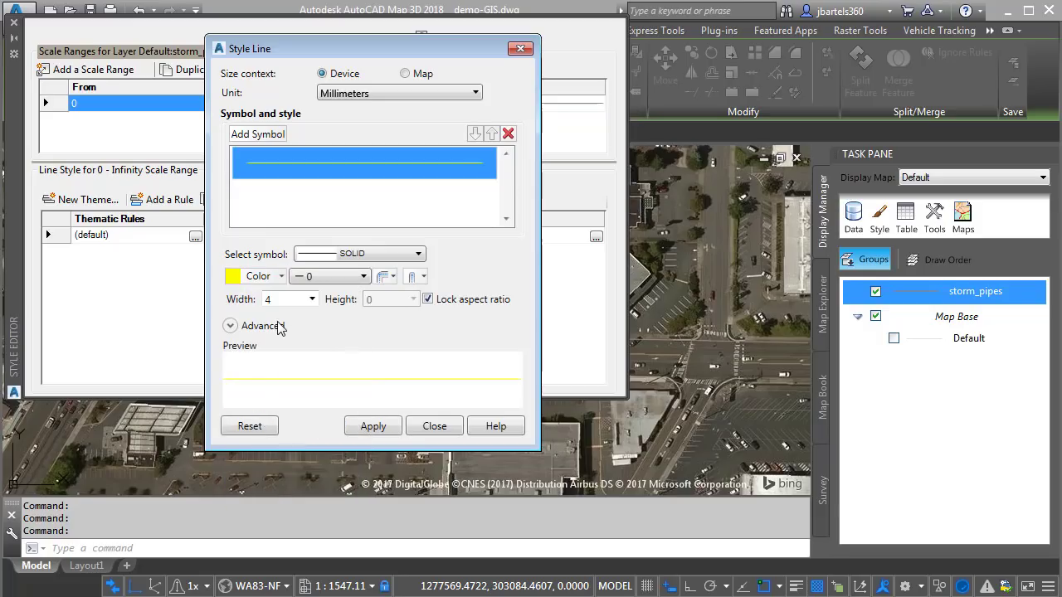
pyautogui.doubleClick(280, 299)
pyautogui.write('10')
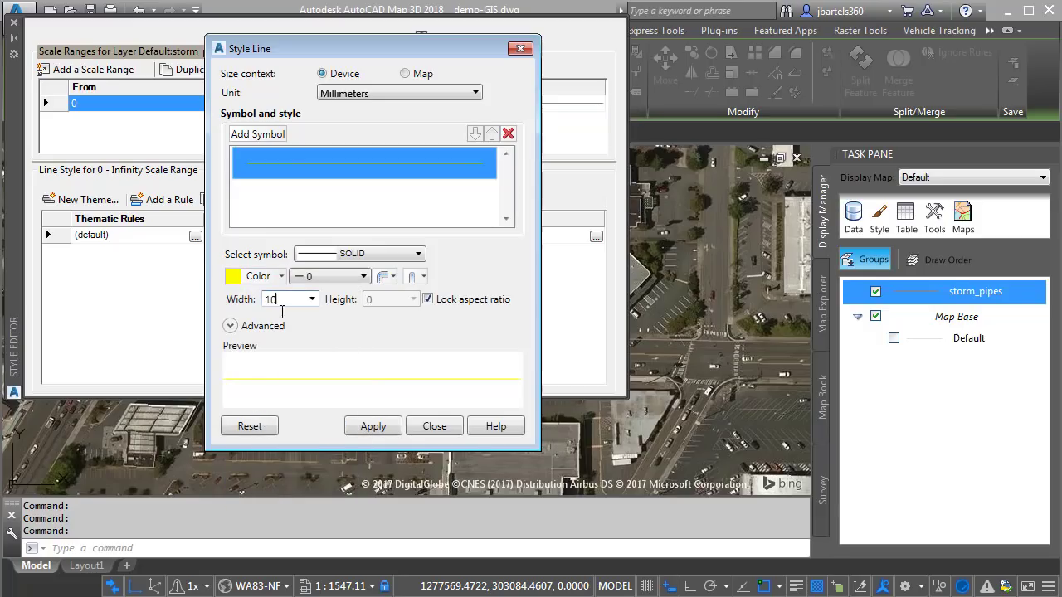
pyautogui.click(374, 427)
pyautogui.click(427, 426)
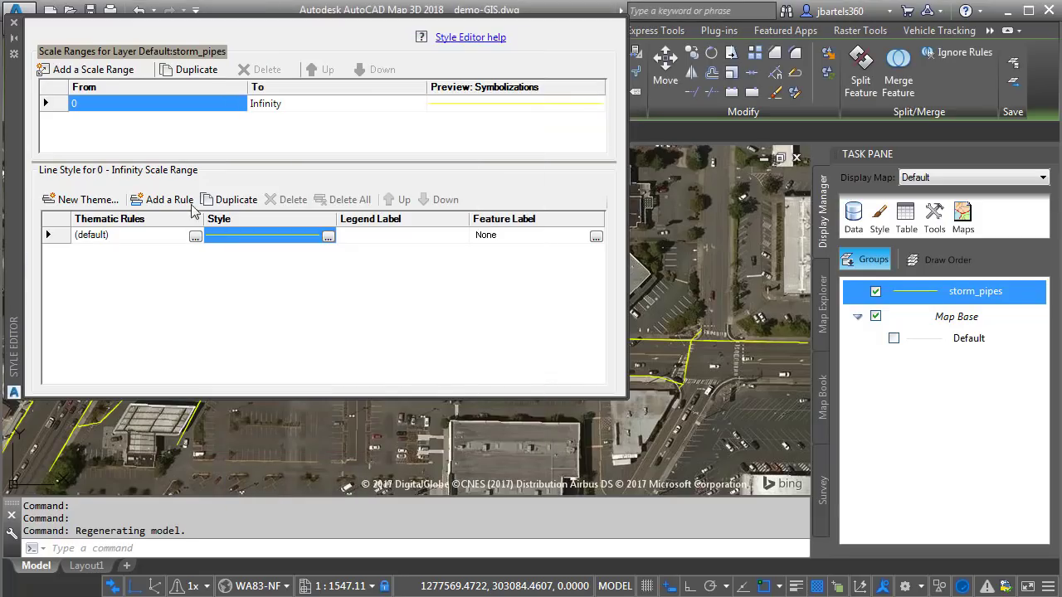
pyautogui.click(13, 23)
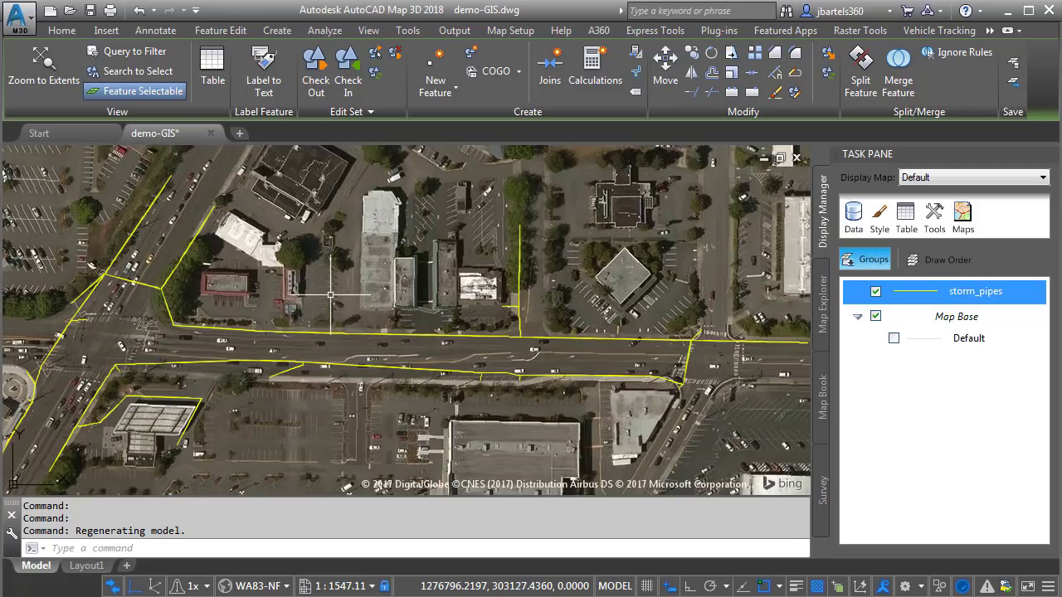
# Drag storm_mh.shp from the shp files folder onto the map as a new layer.
pyautogui.press('super+e')
pyautogui.click(93, 262)
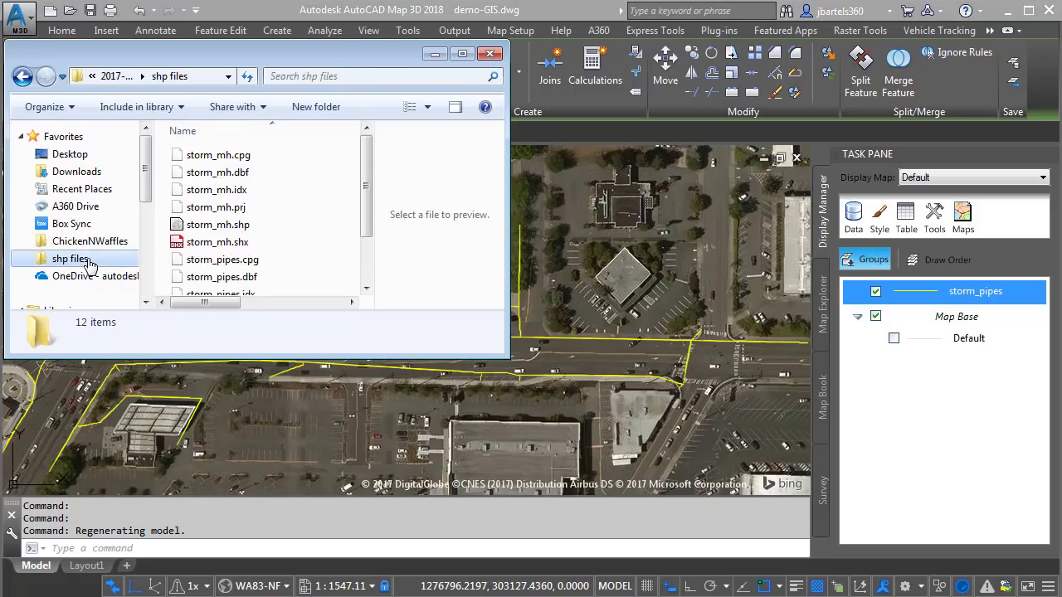
pyautogui.click(222, 231)
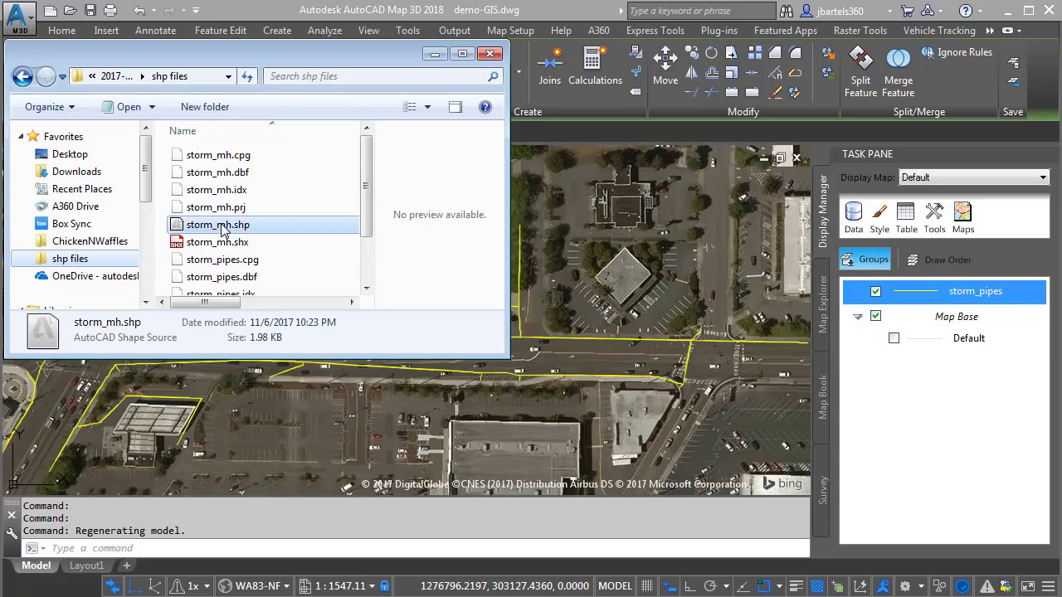
pyautogui.moveTo(222, 231); pyautogui.dragTo(549, 294)
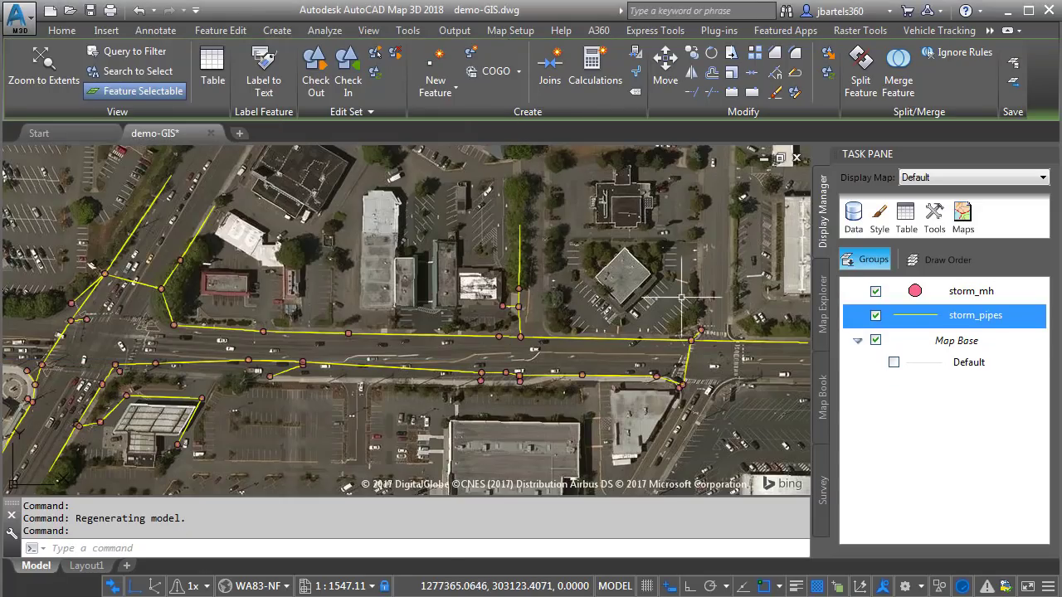
# Style the storm_mh point symbols with cyan fill and size 4.
pyautogui.click(918, 297)
pyautogui.doubleClick(917, 292)
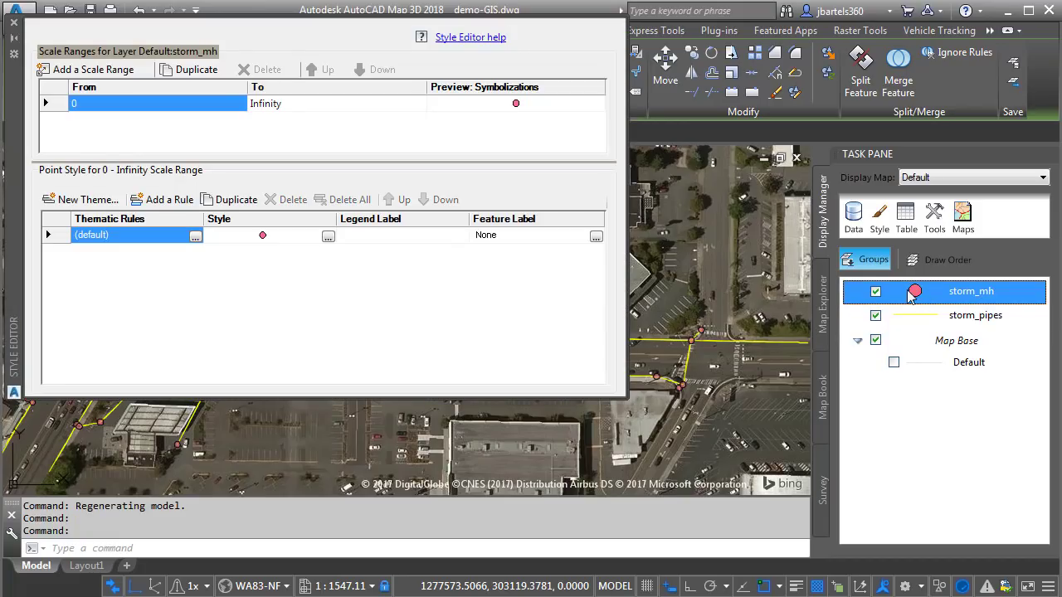
pyautogui.click(328, 238)
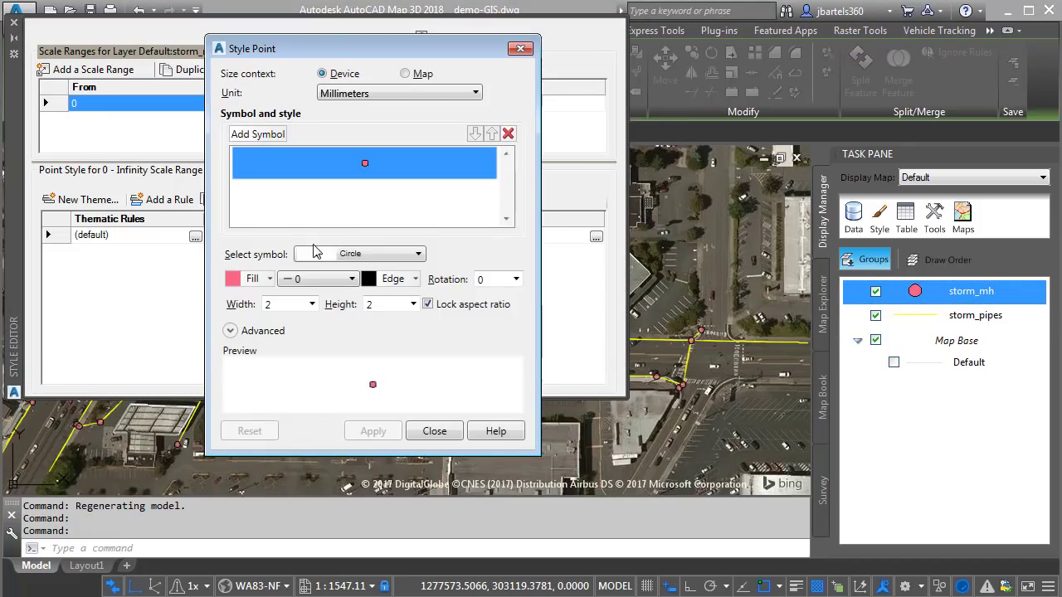
pyautogui.click(267, 279)
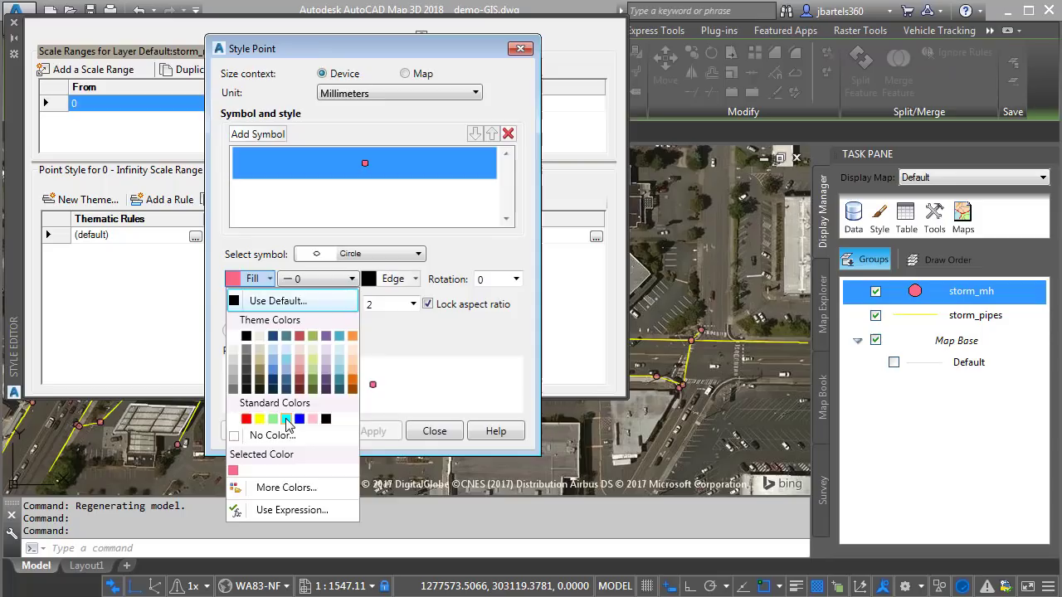
pyautogui.click(285, 419)
pyautogui.doubleClick(275, 304)
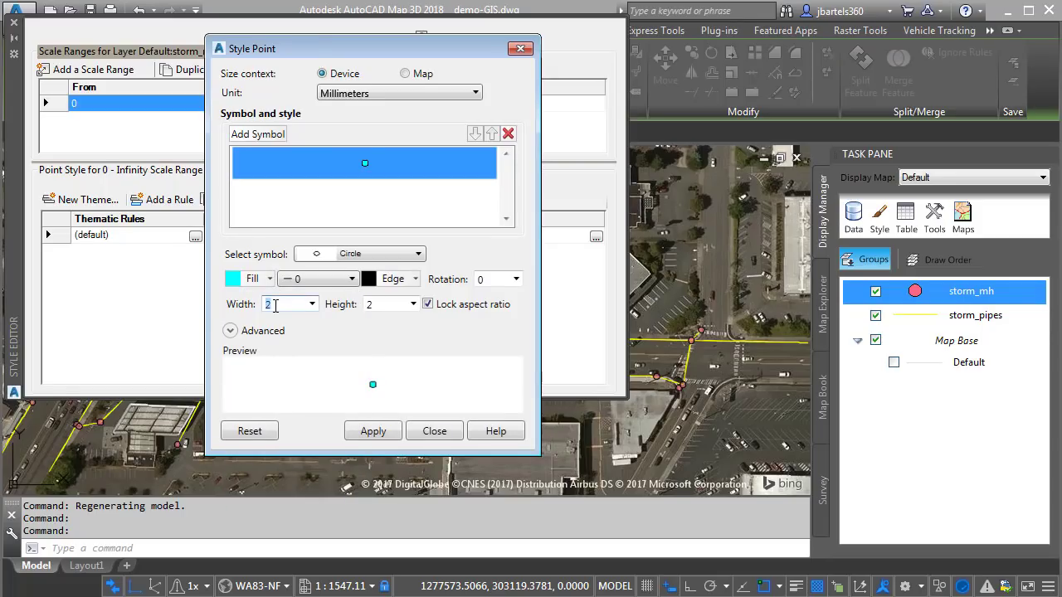
pyautogui.write('4')
pyautogui.click(371, 433)
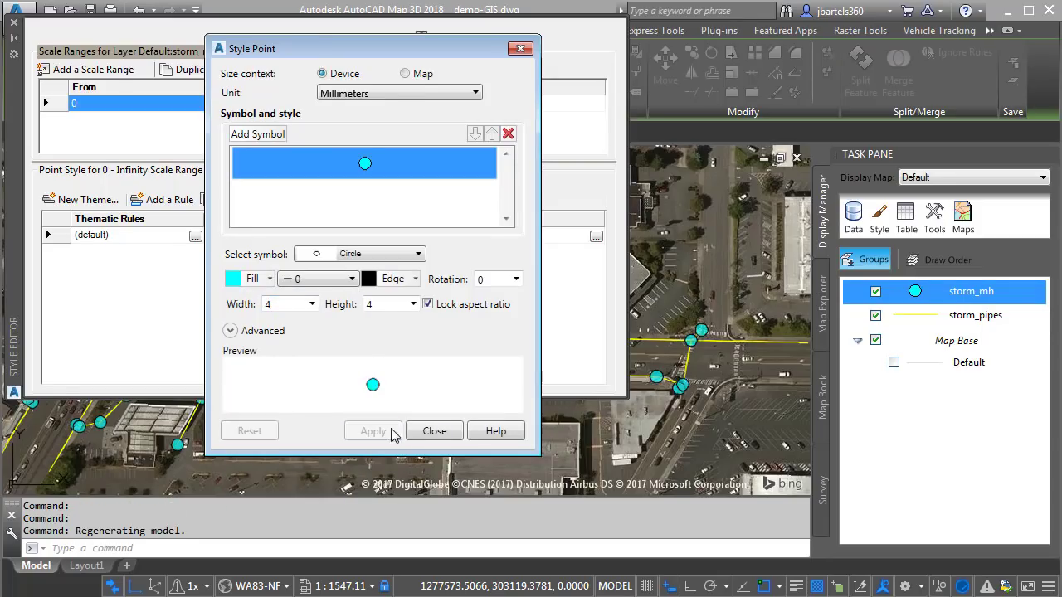
pyautogui.click(433, 431)
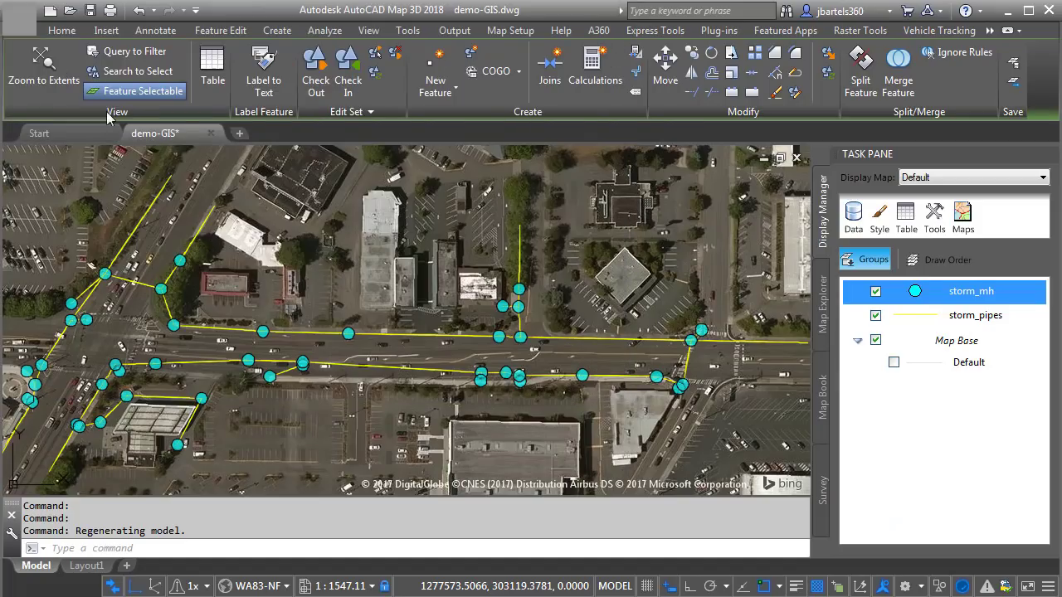
pyautogui.click(14, 23)
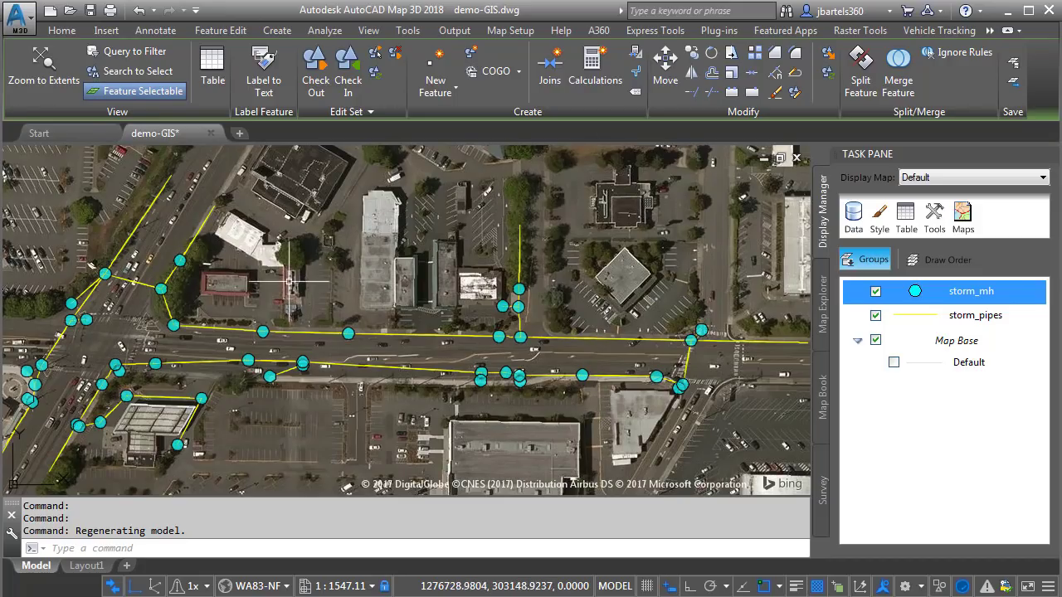
# Show the storm_mh data table for a selected manhole, then clear the selection.
pyautogui.click(172, 325)
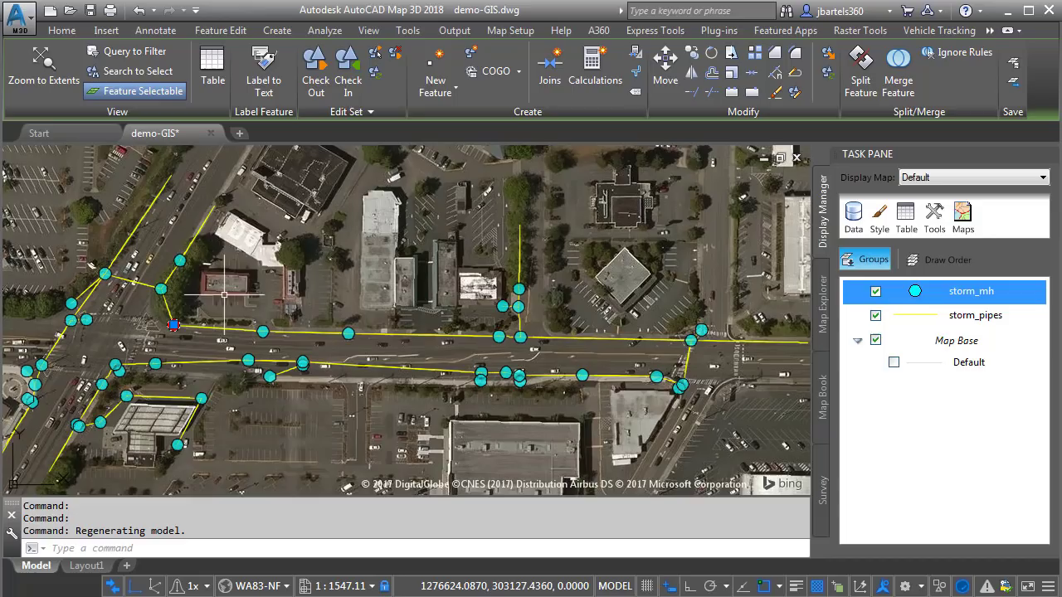
pyautogui.rightClick(260, 168)
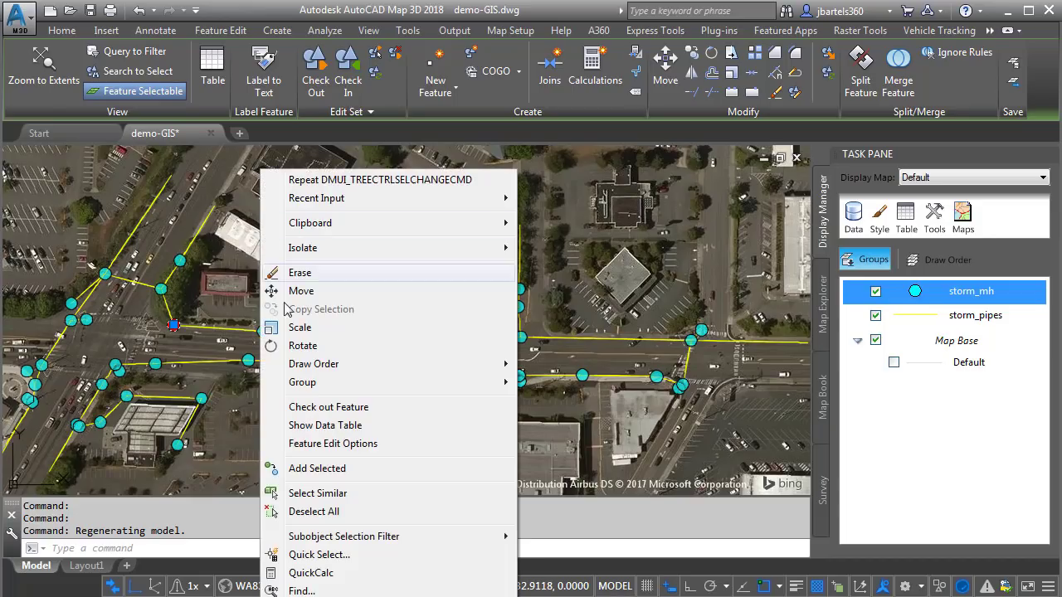
pyautogui.click(324, 424)
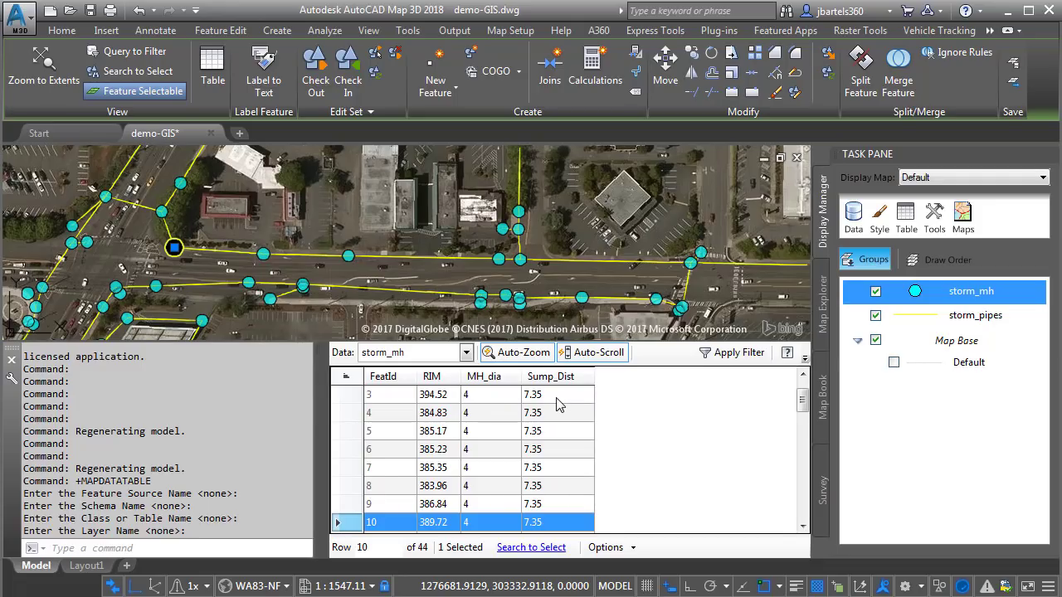
pyautogui.press('Escape')
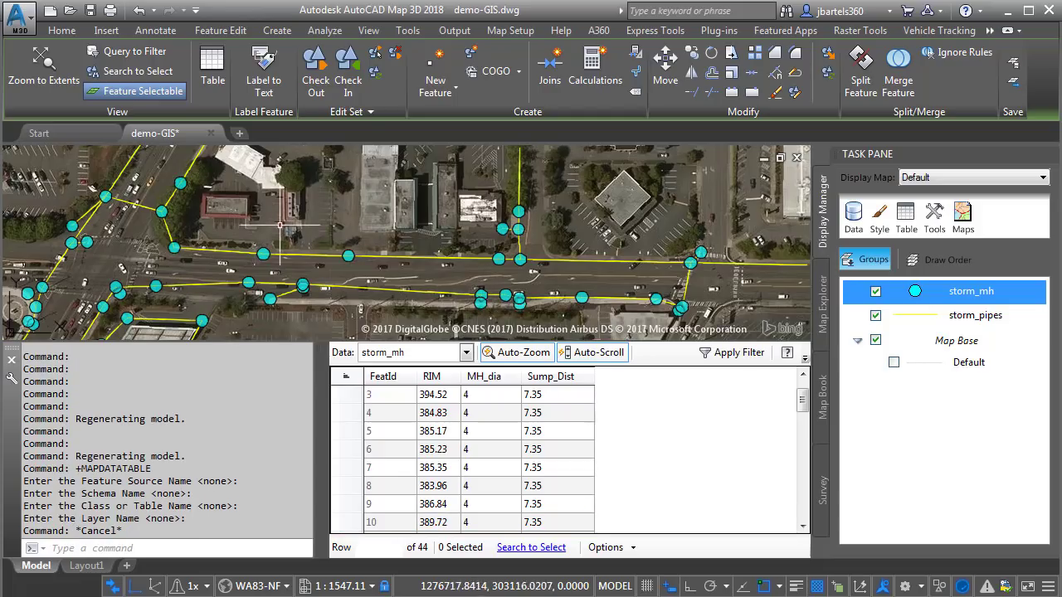
# Show the storm_pipes data table for a selected pipe, then clear the selection.
pyautogui.click(221, 250)
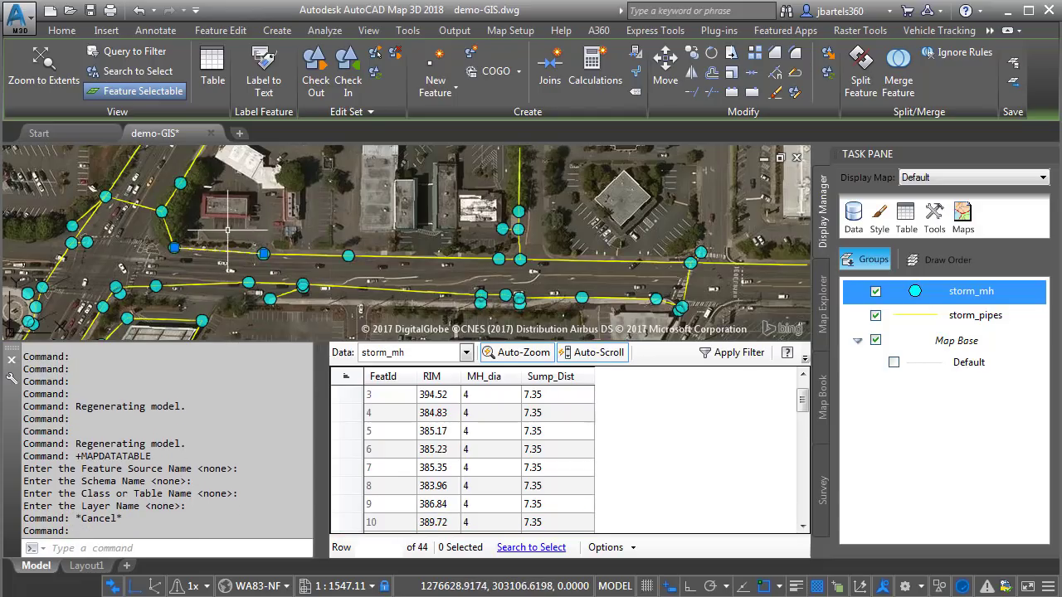
pyautogui.rightClick(241, 193)
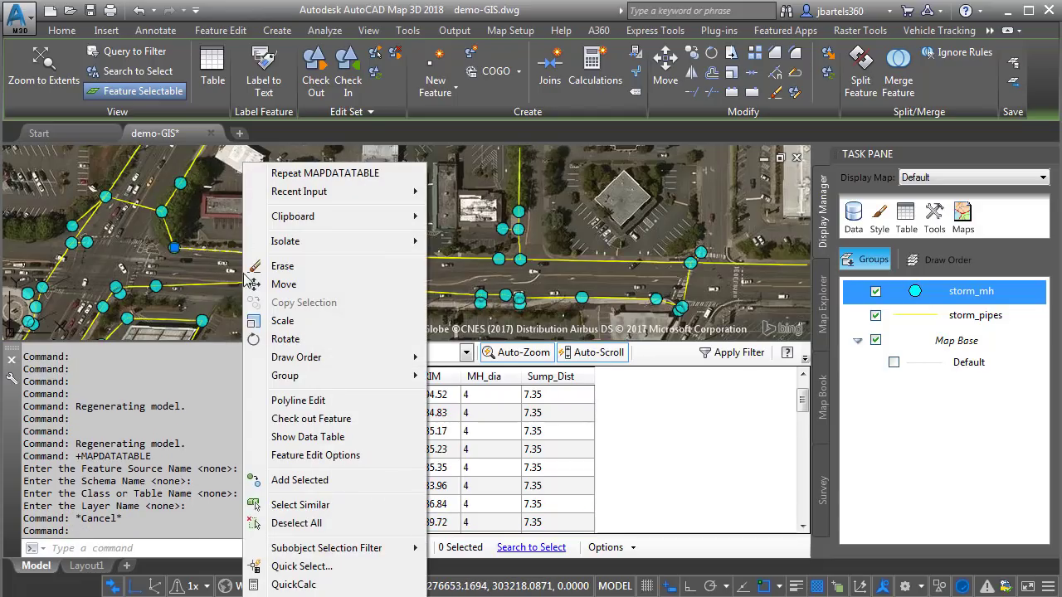
pyautogui.click(280, 437)
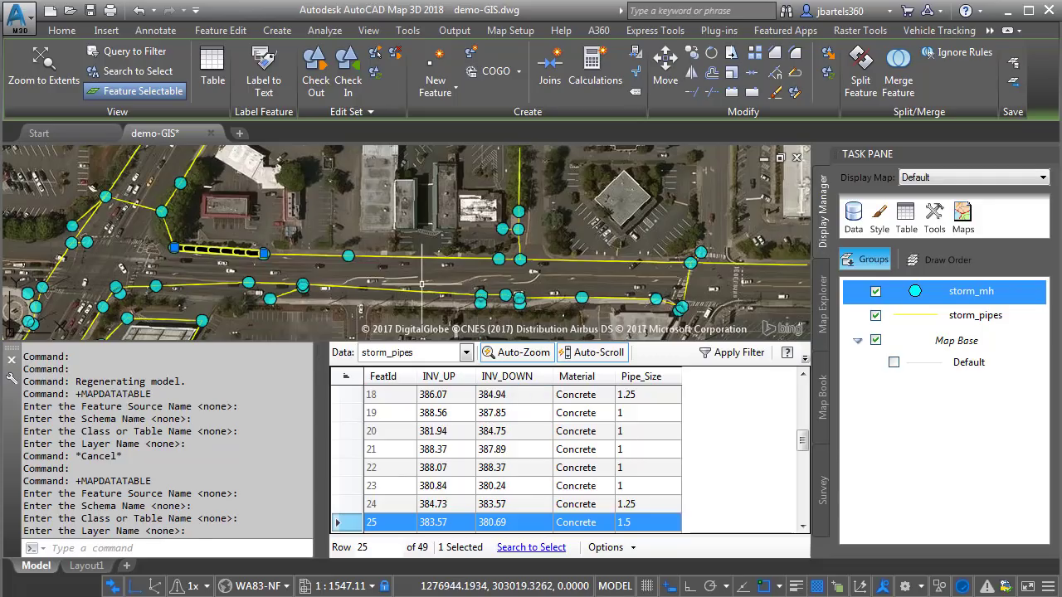
pyautogui.press('Escape')
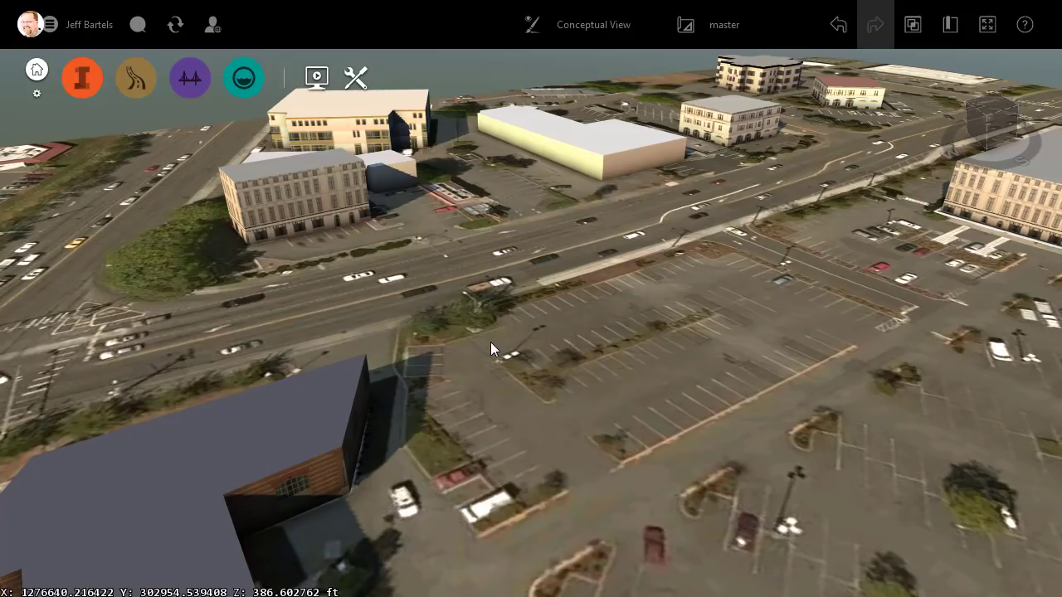
# Drag storm_mh.shp from the shp files folder into the InfraWorks viewport.
pyautogui.press('super+e')
pyautogui.click(83, 271)
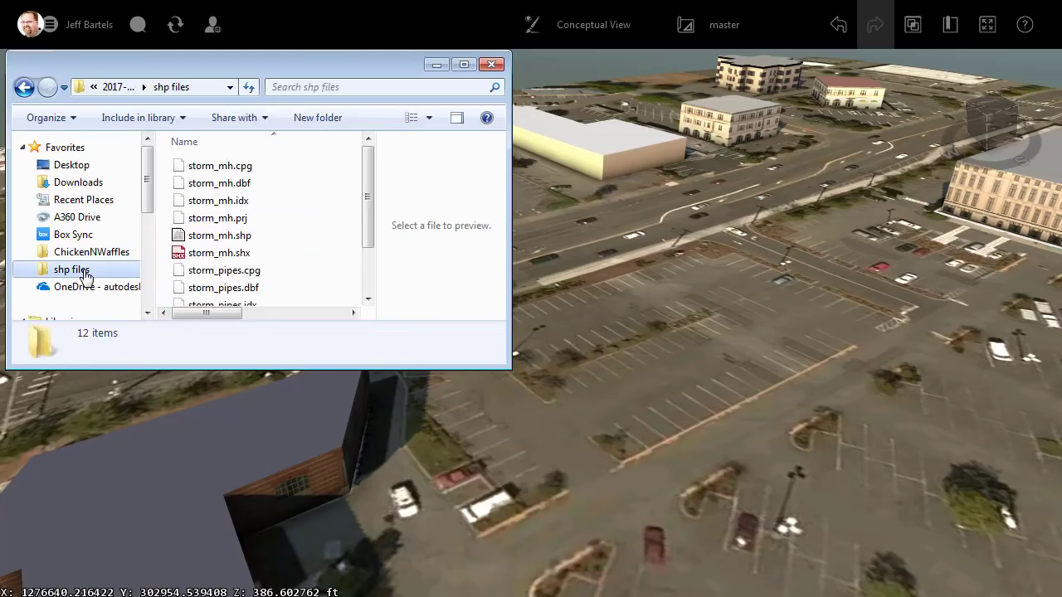
pyautogui.click(257, 237)
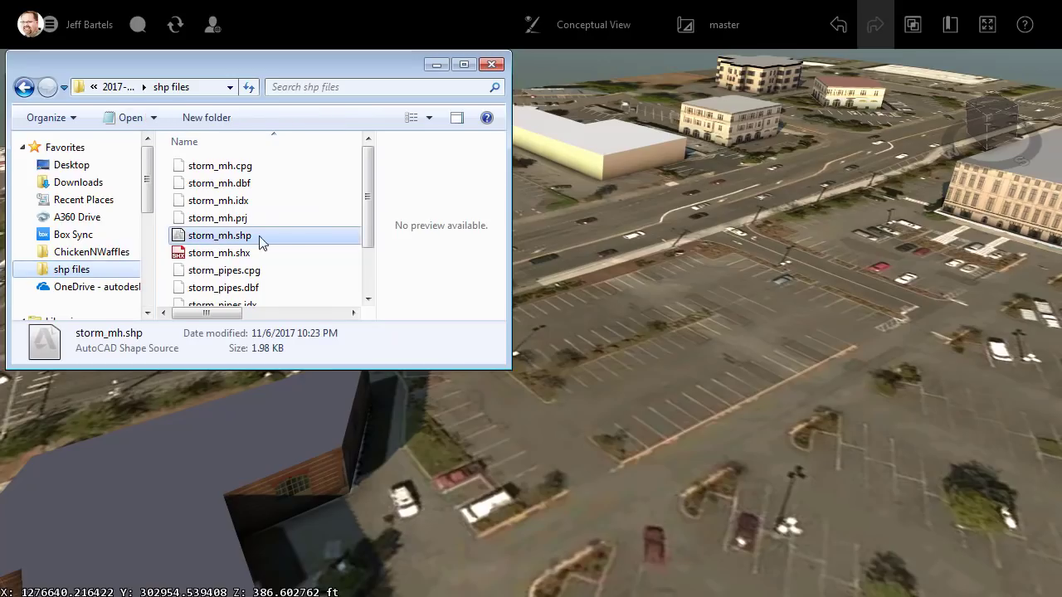
pyautogui.moveTo(259, 236); pyautogui.dragTo(571, 319)
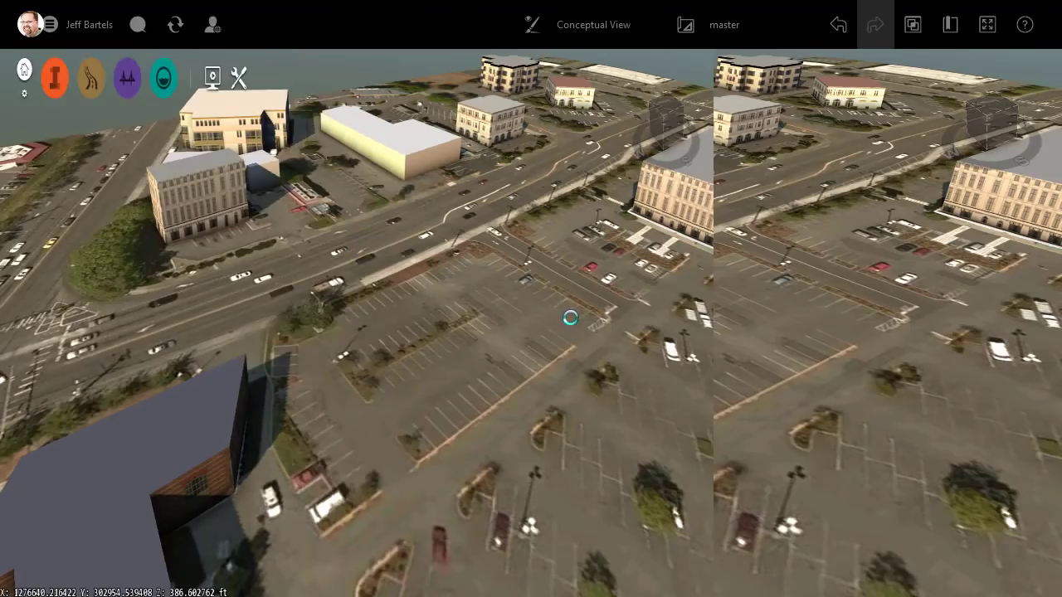
# Set storm_mh as Pipeline Connectors, elevation offset RIM, Size X and Size Y MH_dia.
pyautogui.click(518, 75)
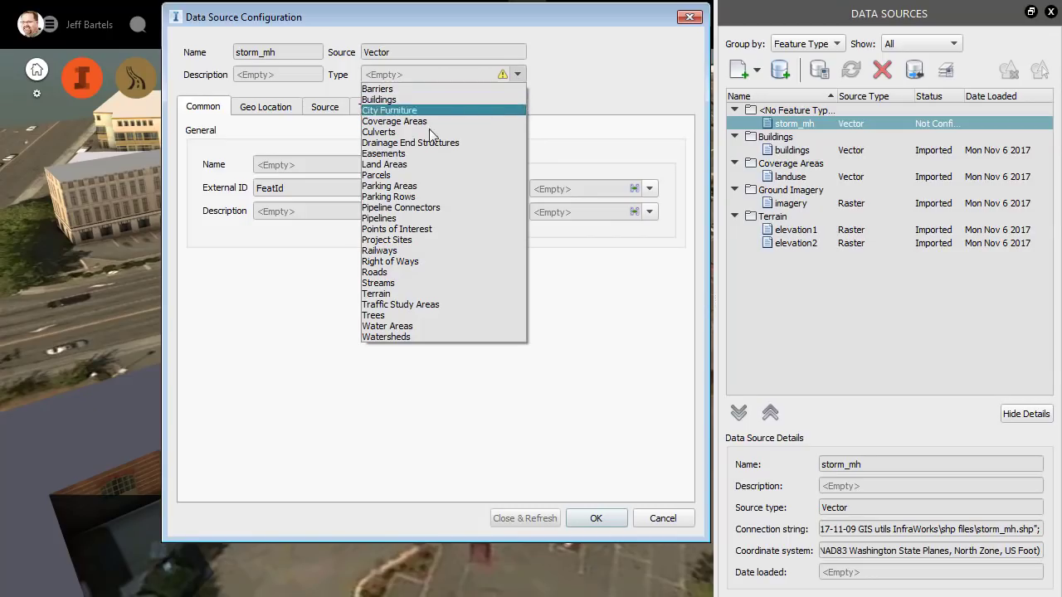
pyautogui.click(423, 207)
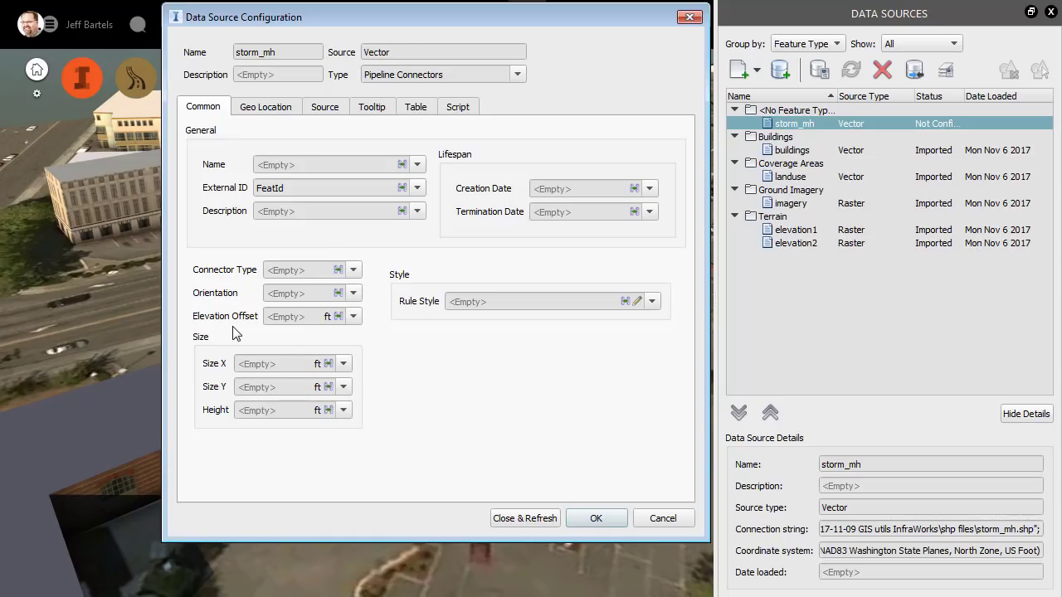
pyautogui.click(354, 317)
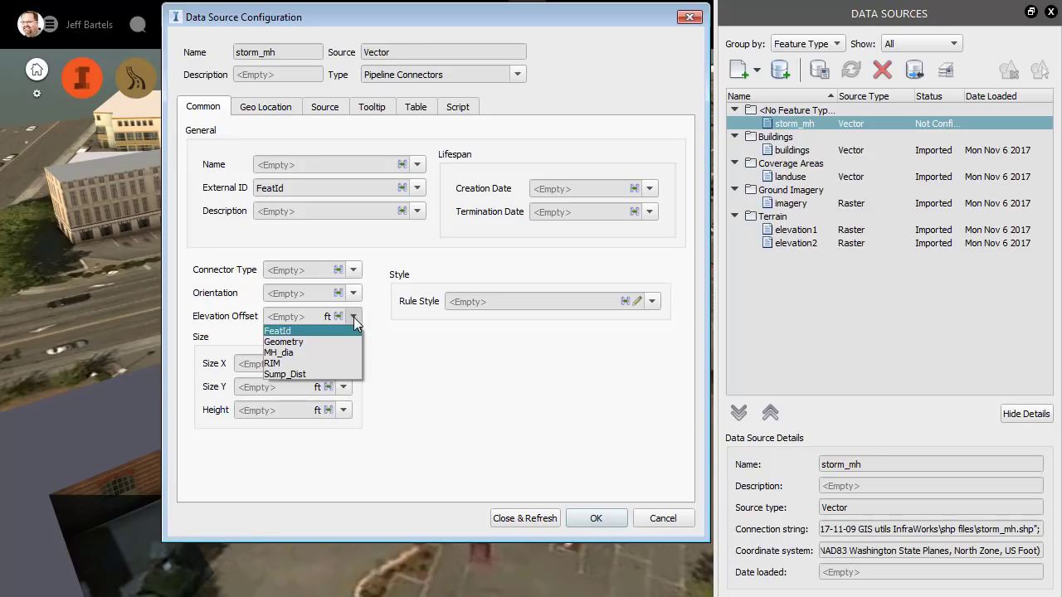
pyautogui.click(331, 366)
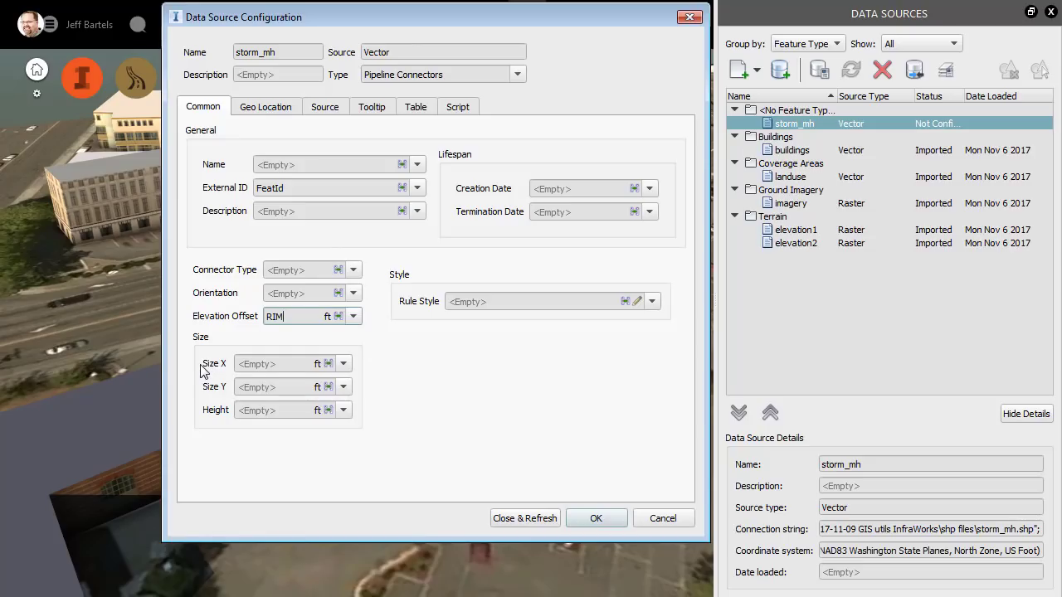
pyautogui.click(342, 366)
pyautogui.click(317, 401)
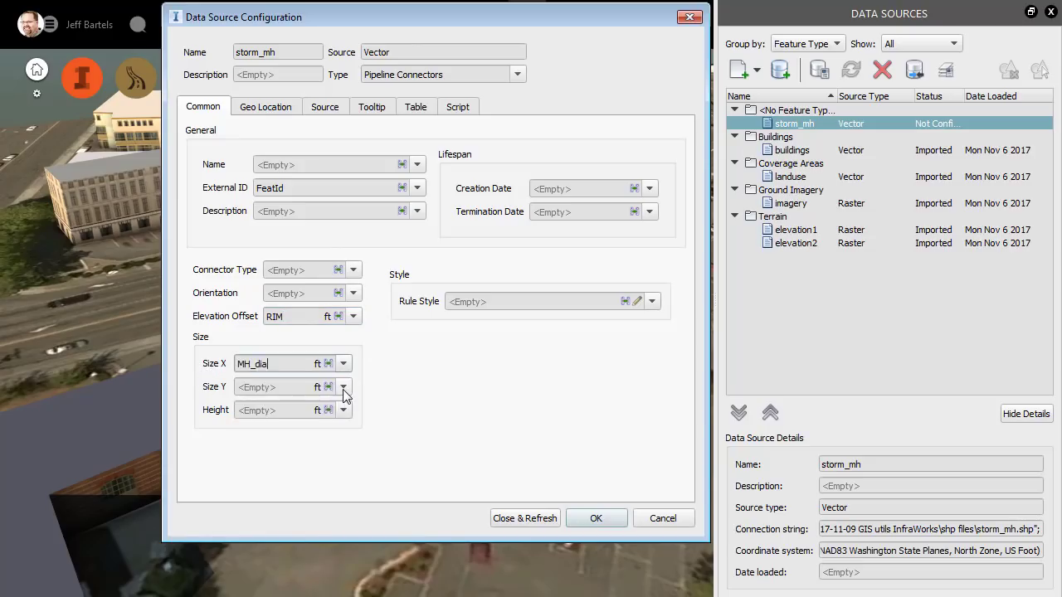
pyautogui.click(344, 388)
pyautogui.click(333, 423)
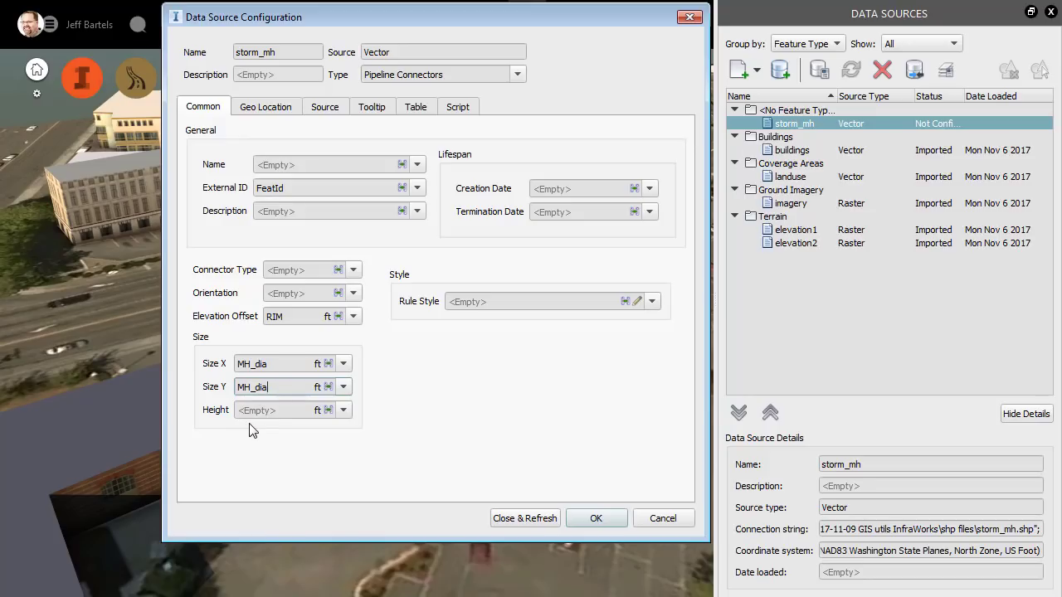
# Set the manhole Height expression to -Sump_Dist.
pyautogui.click(328, 411)
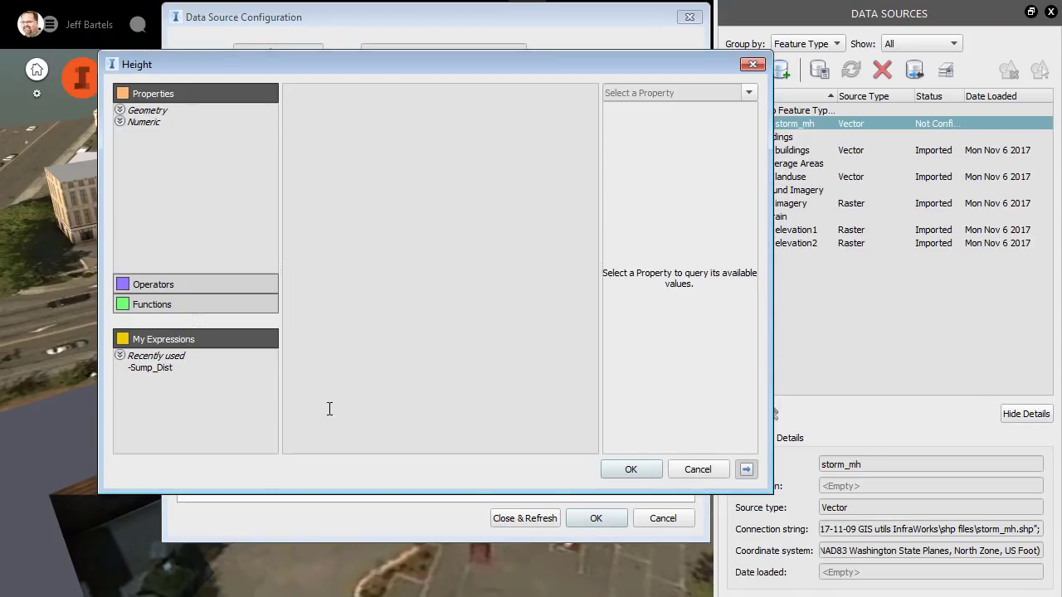
pyautogui.click(121, 123)
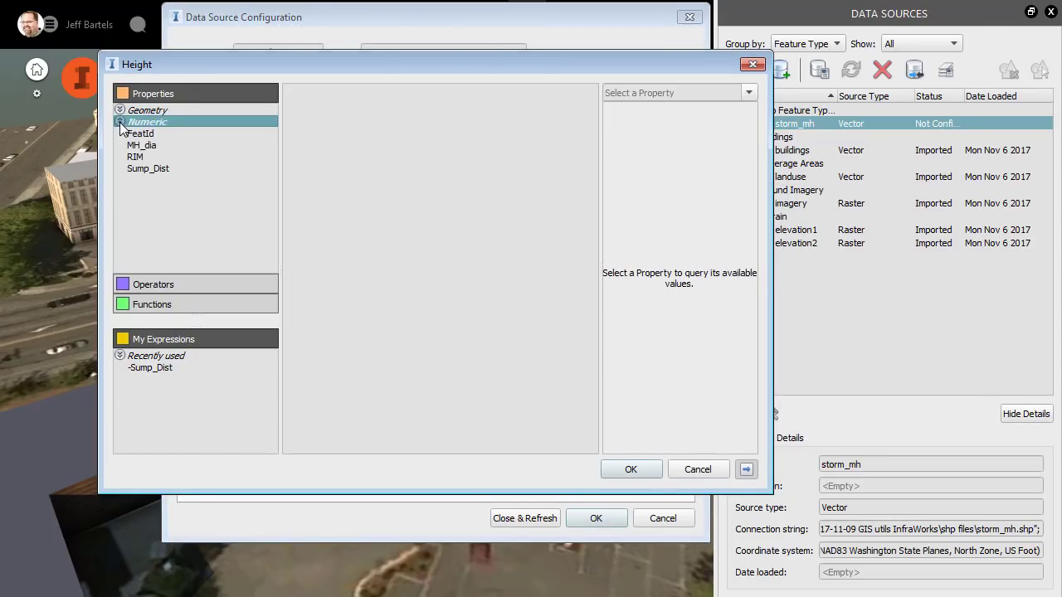
pyautogui.doubleClick(137, 168)
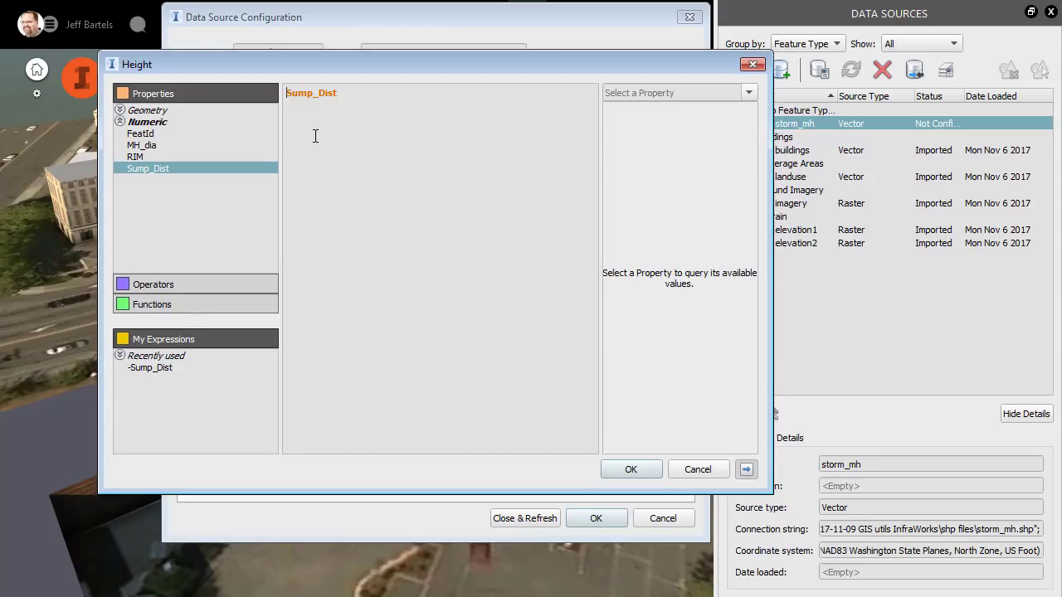
pyautogui.write('-')
pyautogui.click(618, 470)
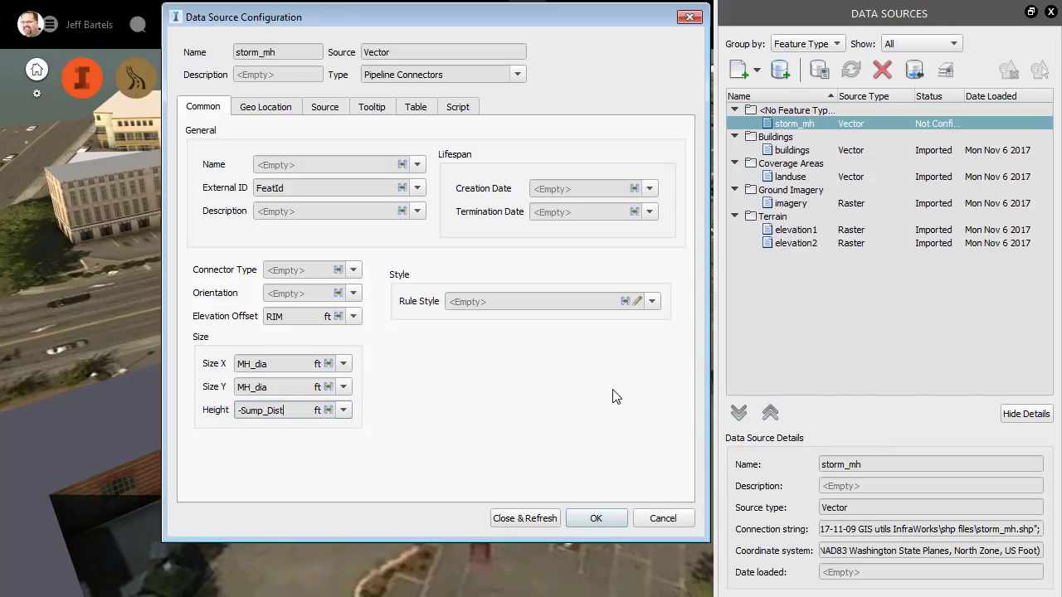
# Apply the Manhole - Round rule style and import storm_mh with Close & Refresh.
pyautogui.click(637, 302)
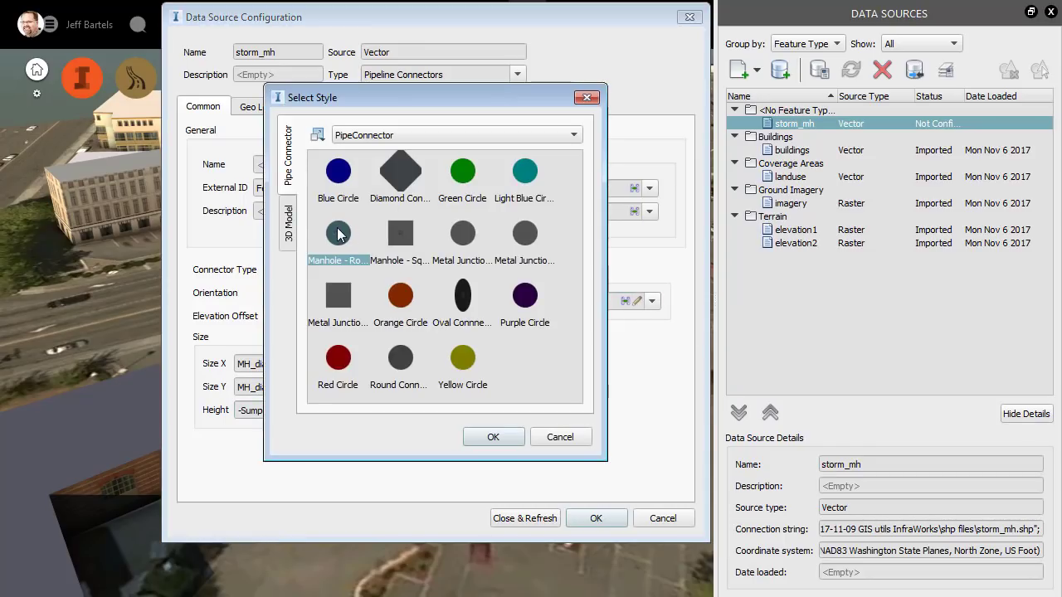
pyautogui.click(337, 234)
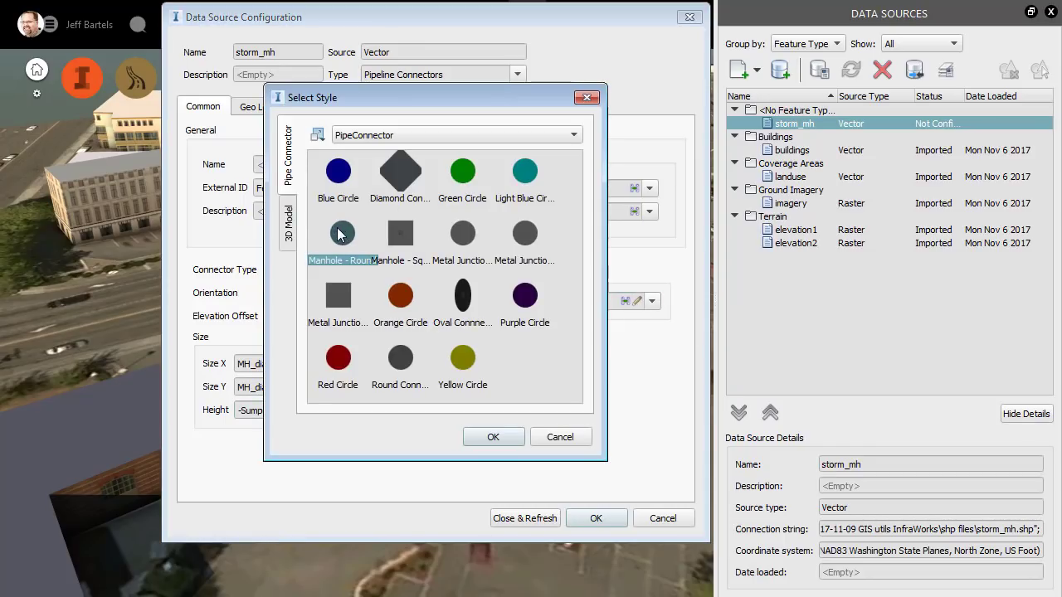
pyautogui.click(490, 438)
pyautogui.click(507, 518)
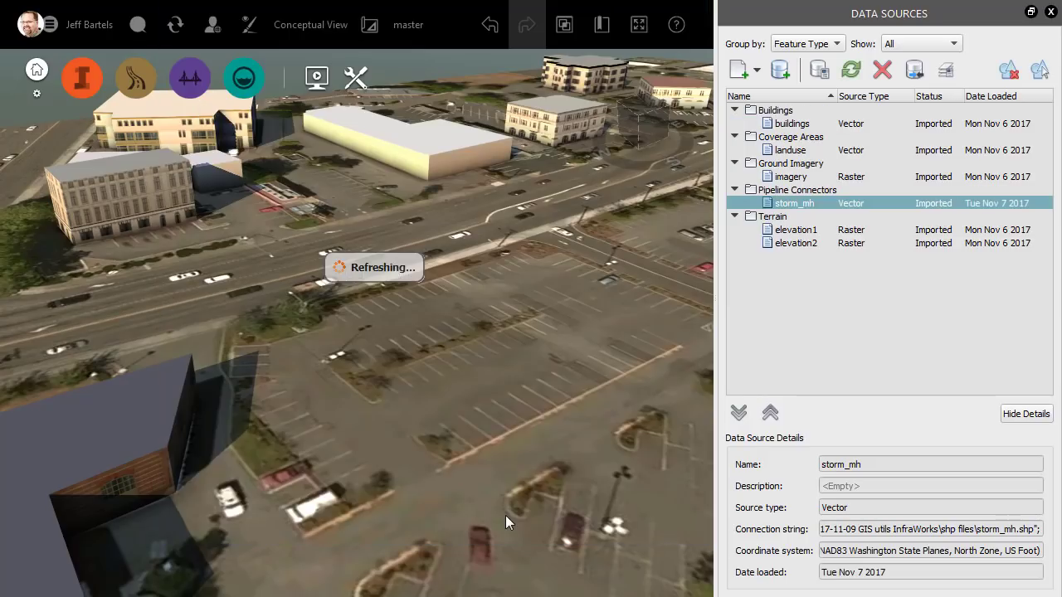
# Close Data Sources, inspect a manhole's properties and orbit around it.
pyautogui.click(1050, 12)
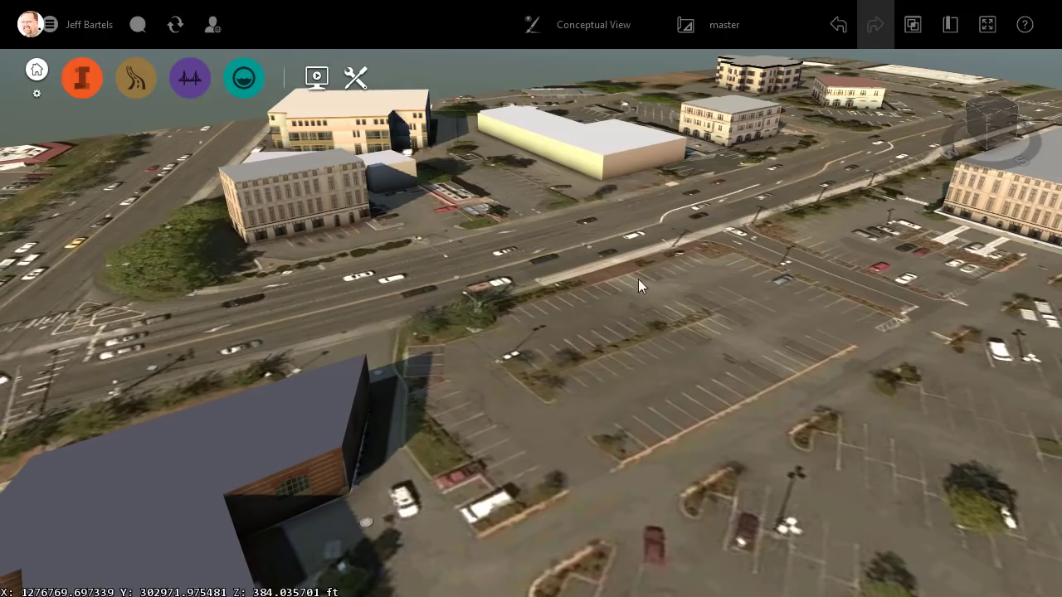
pyautogui.doubleClick(453, 277)
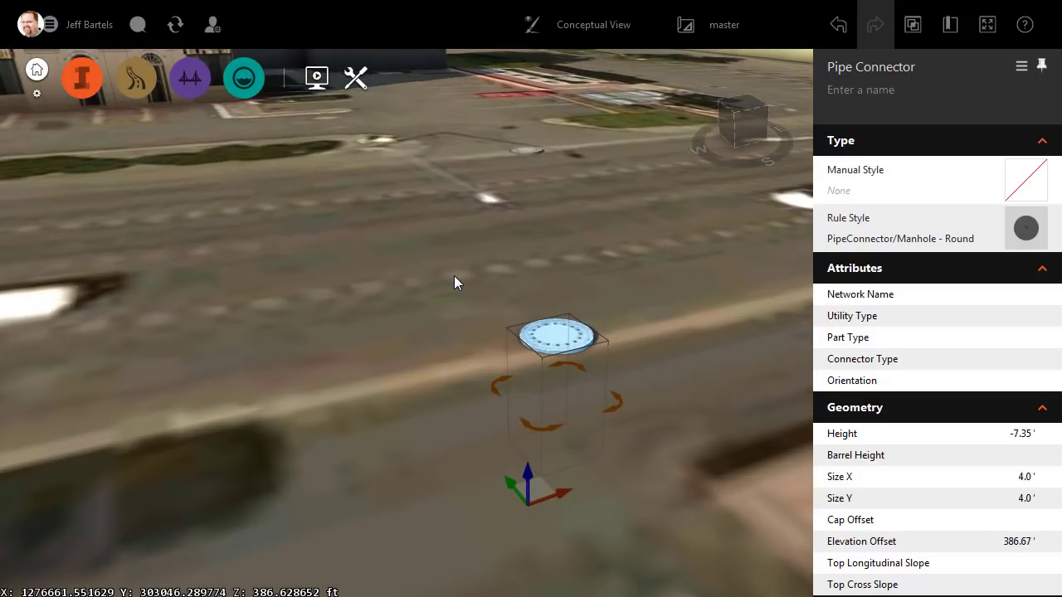
pyautogui.click(454, 282)
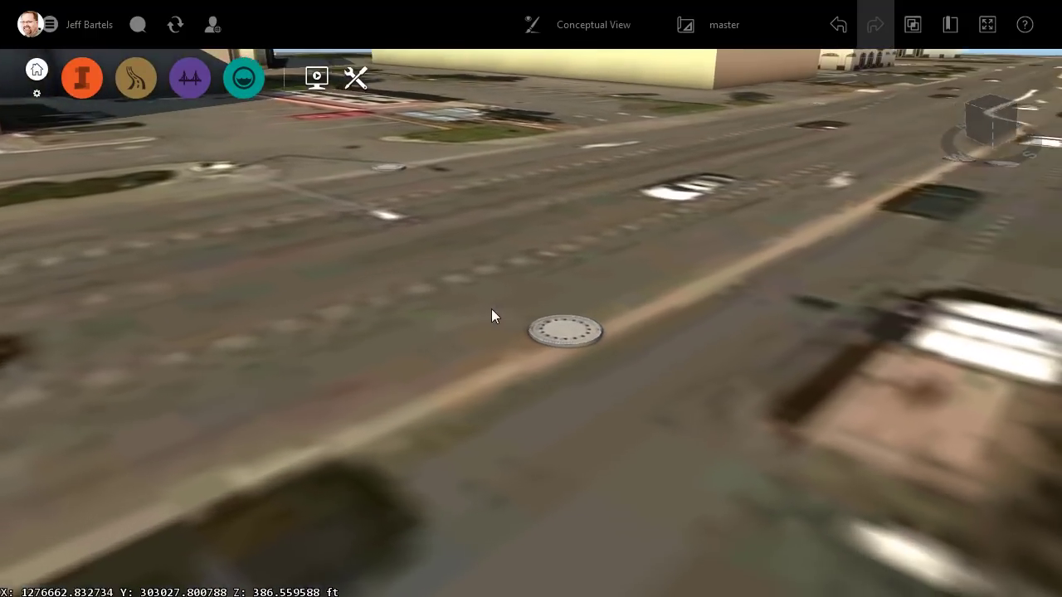
pyautogui.moveTo(492, 315); pyautogui.dragTo(480, 369, button='middle')
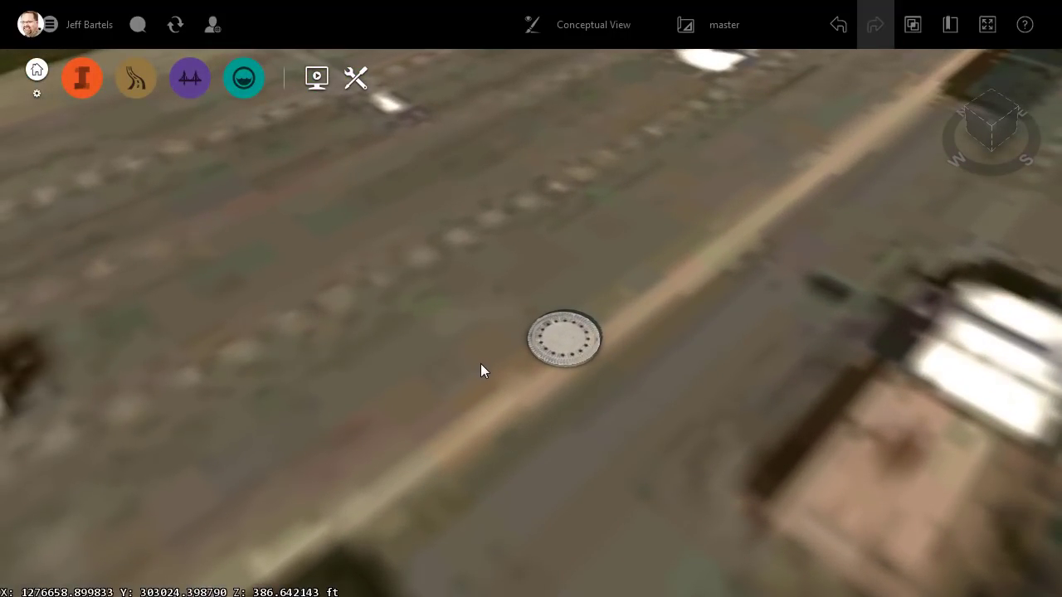
# Drag storm_pipes.shp from the shp files folder into the 3D model.
pyautogui.press('super+e')
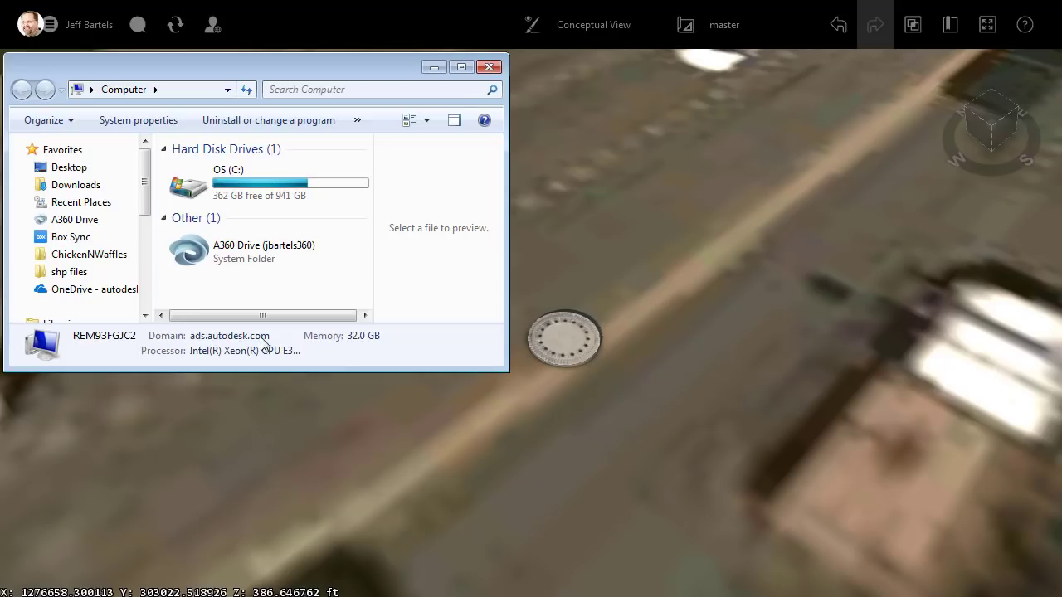
pyautogui.click(75, 274)
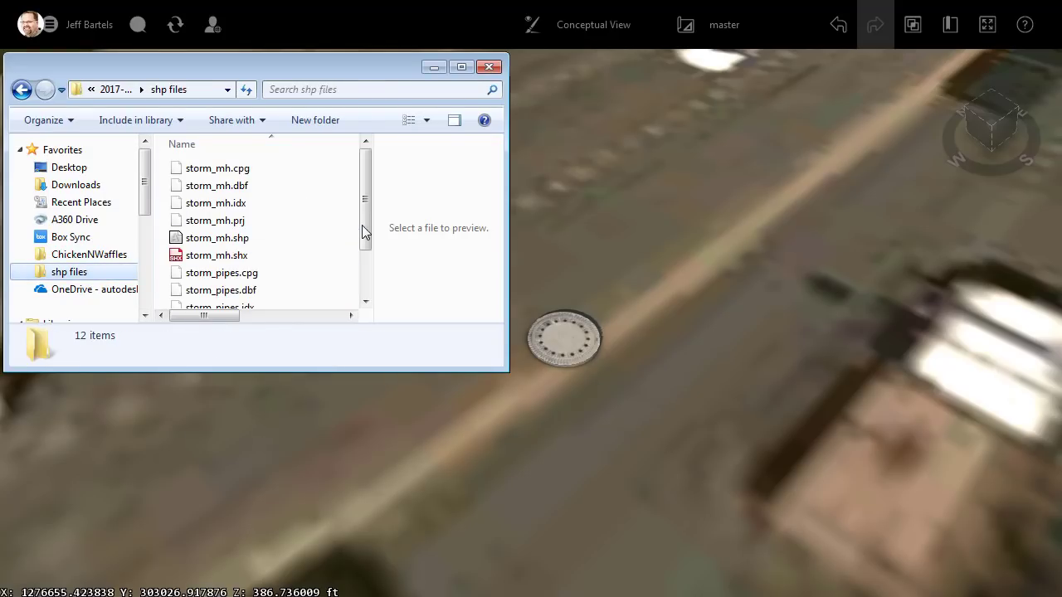
pyautogui.moveTo(362, 224); pyautogui.dragTo(362, 265)
pyautogui.click(251, 285)
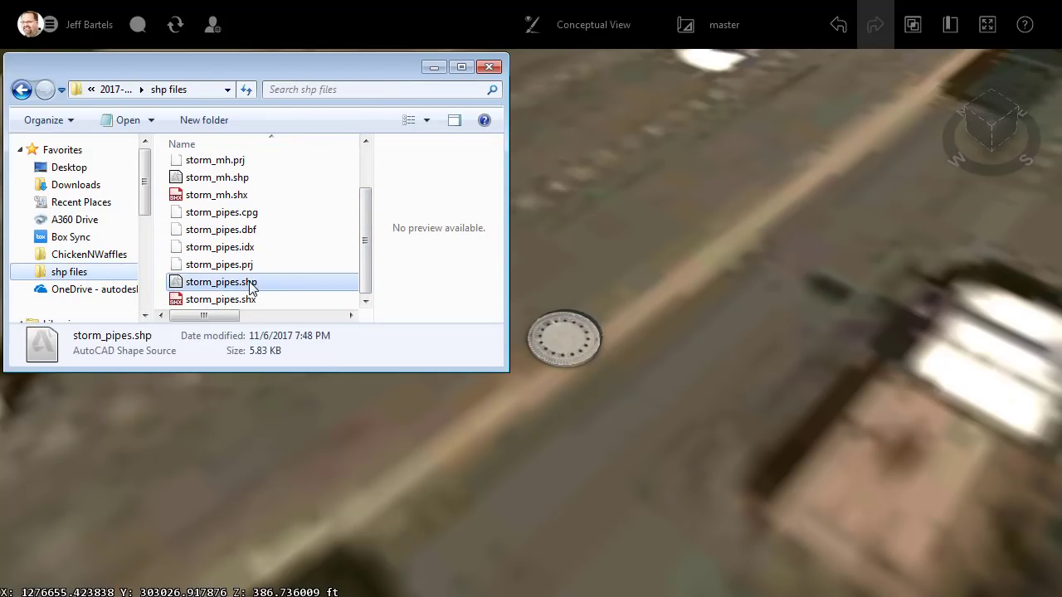
pyautogui.moveTo(252, 285); pyautogui.dragTo(595, 283)
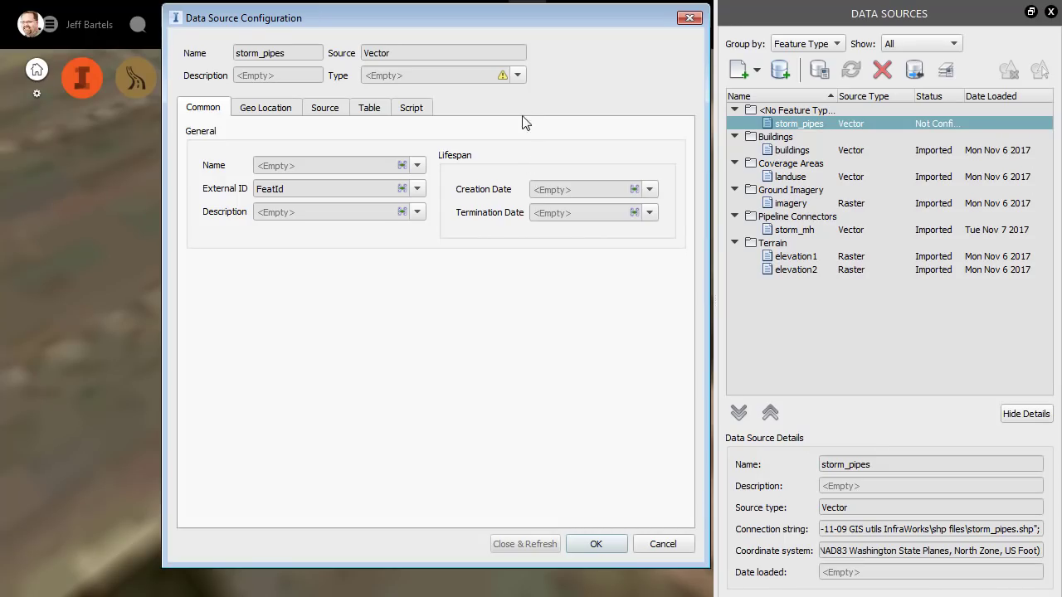
# Classify storm_pipes as Pipelines using pipe invert elevations from INV_UP to INV_DOWN.
pyautogui.click(517, 75)
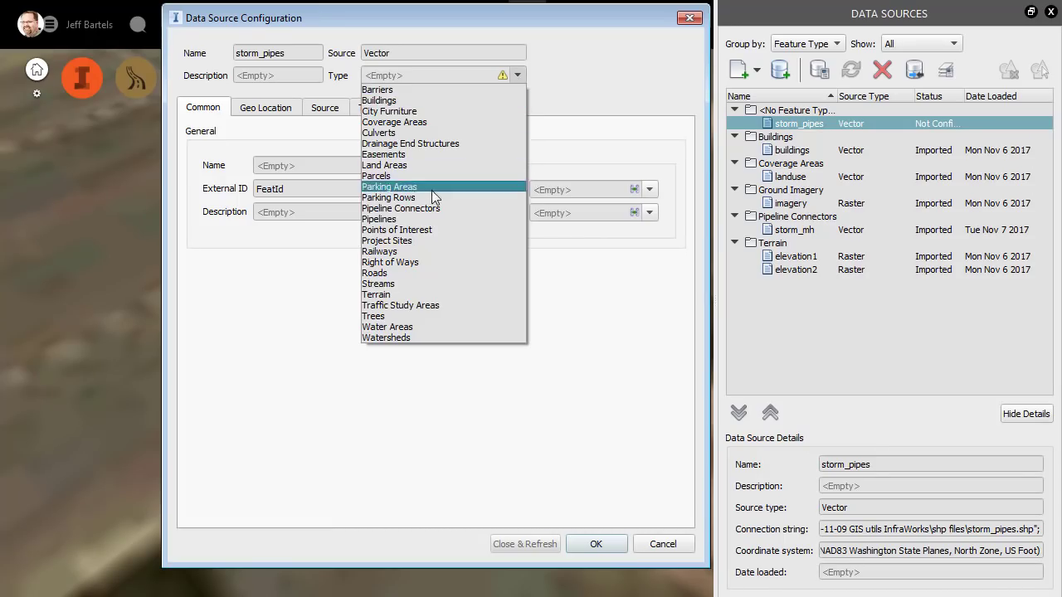
pyautogui.click(433, 218)
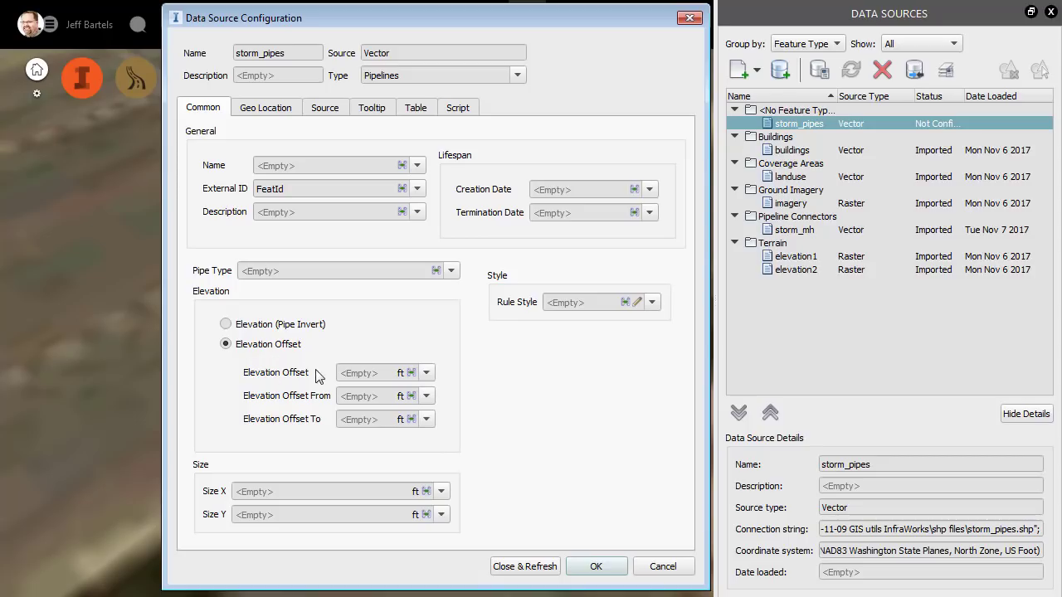
pyautogui.click(226, 324)
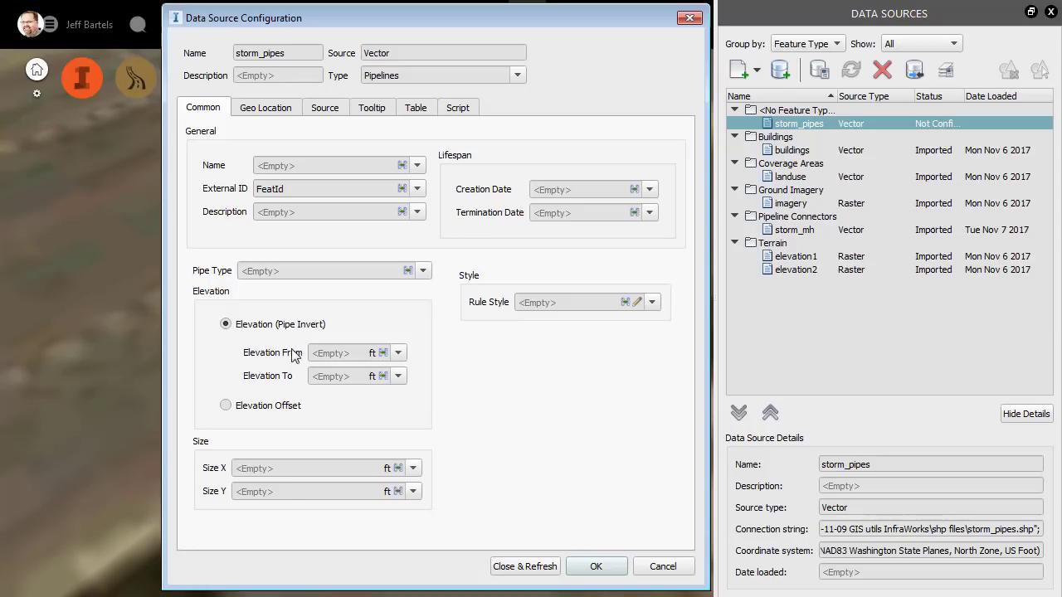
pyautogui.click(400, 355)
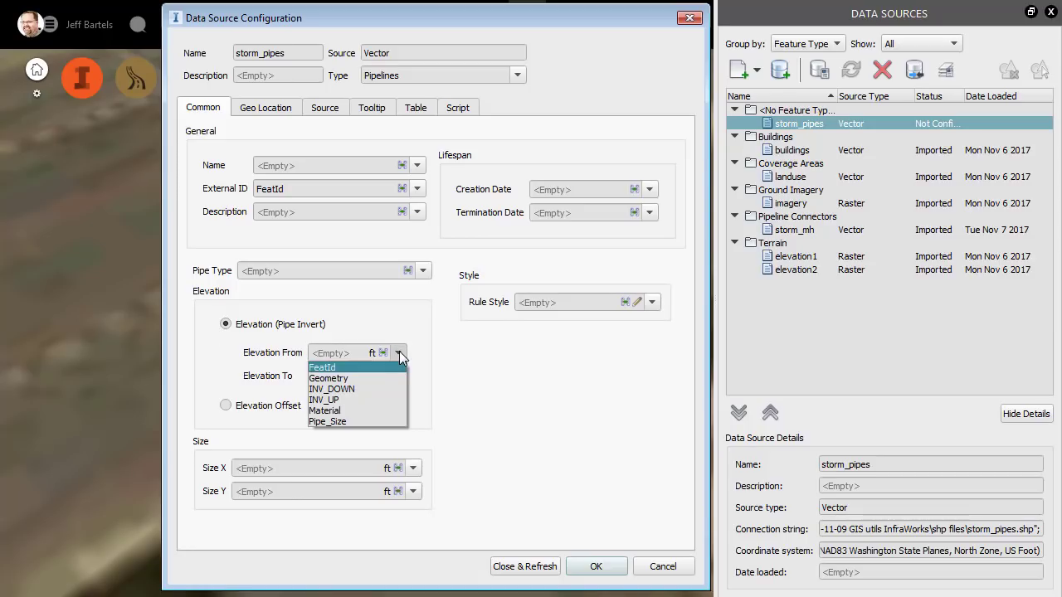
pyautogui.click(367, 398)
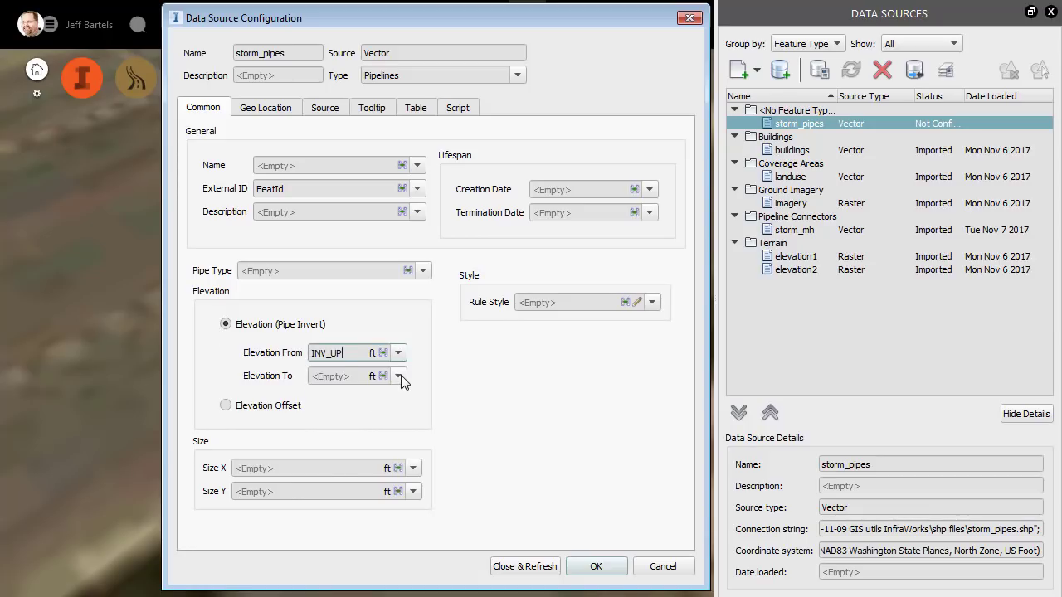
pyautogui.click(400, 376)
pyautogui.click(371, 412)
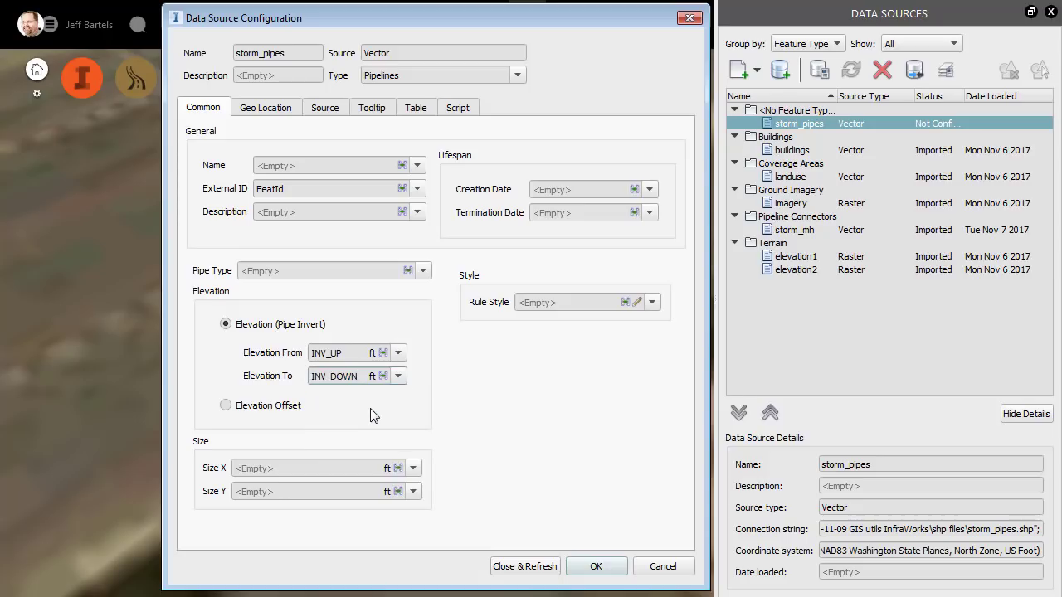
# Take both pipe Size X and Size Y from Pipe_Size.
pyautogui.click(414, 470)
pyautogui.click(364, 536)
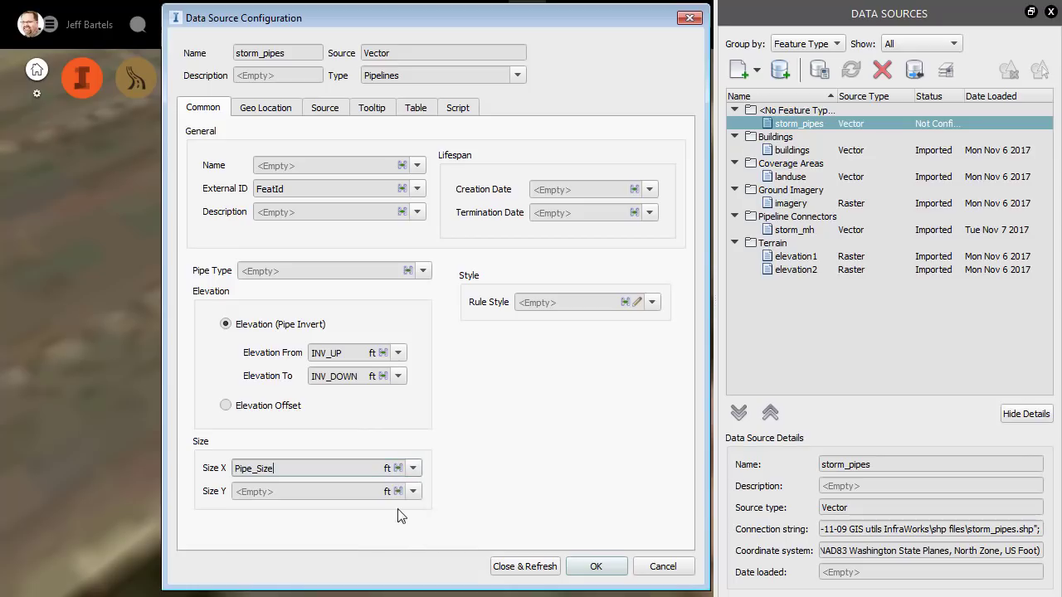
pyautogui.click(413, 492)
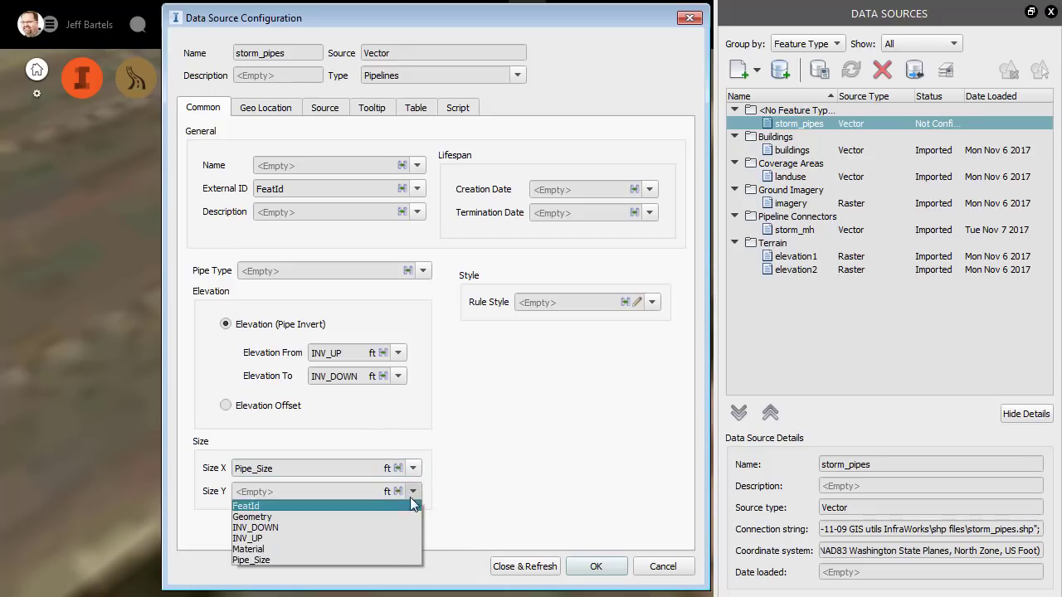
pyautogui.click(386, 558)
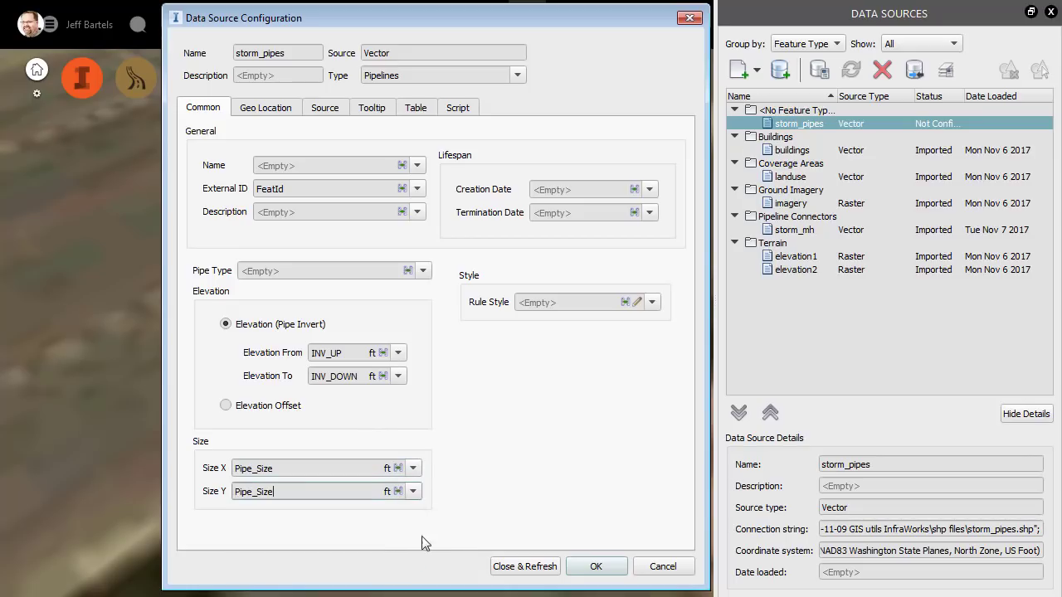
# Apply the Concrete Pipe rule style and import storm_pipes with Close & Refresh.
pyautogui.click(637, 303)
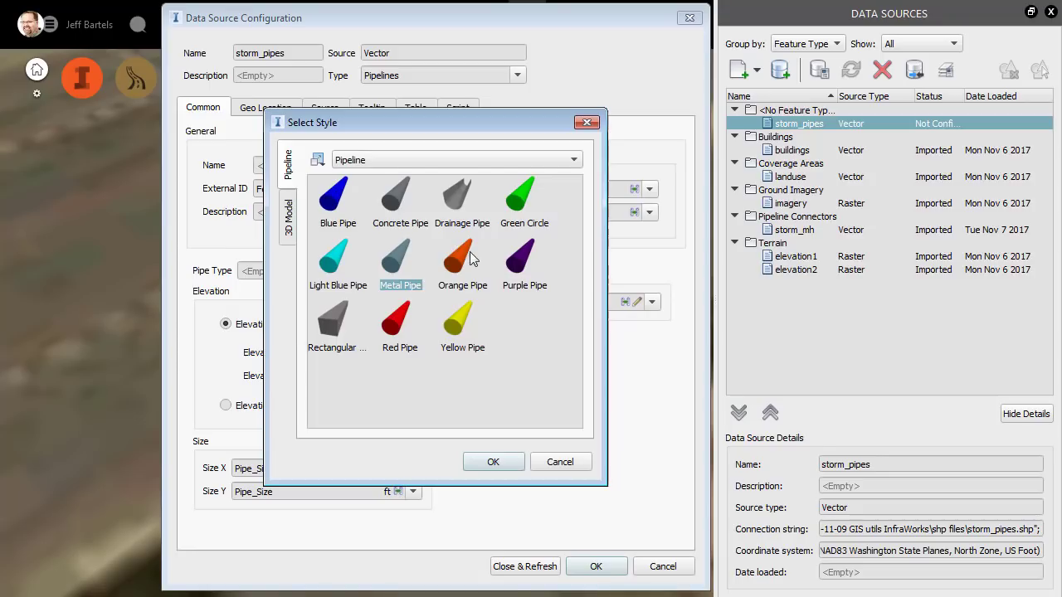
pyautogui.click(400, 199)
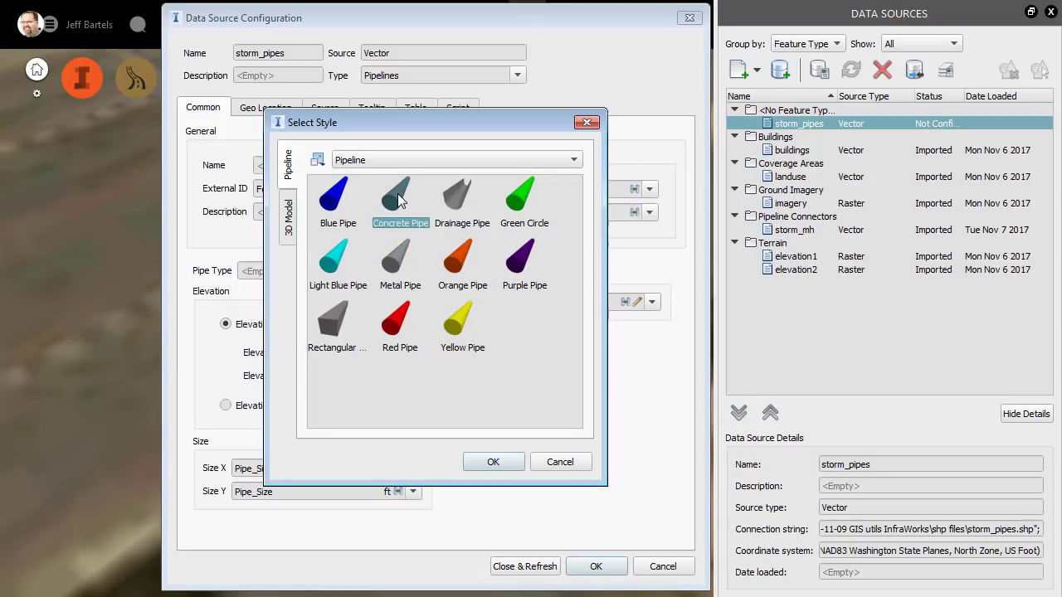
pyautogui.click(487, 465)
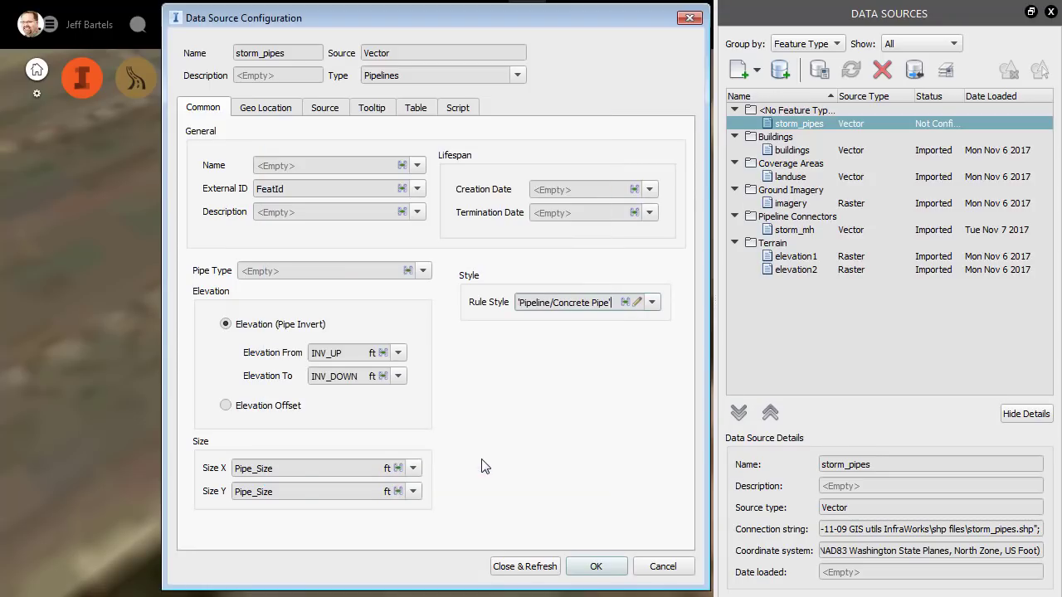
pyautogui.click(511, 566)
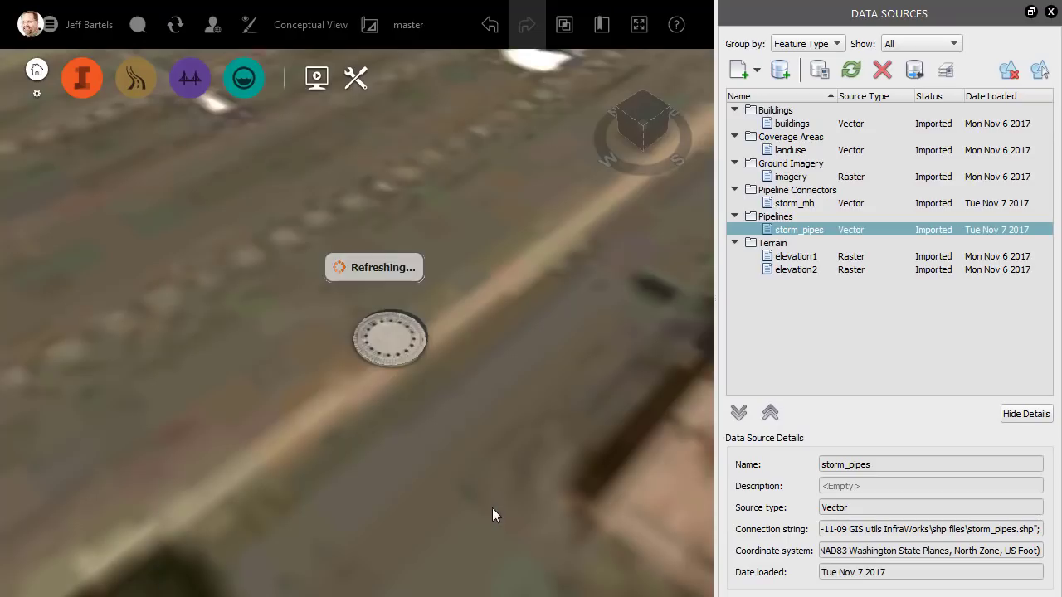
# Close Data Sources, then orbit to street level and zoom through the grey underground pipes to an overhead road view.
pyautogui.click(1050, 13)
pyautogui.keyDown('shift'); pyautogui.moveTo(432, 421); pyautogui.dragTo(562, 307, button='middle'); pyautogui.keyUp('shift')
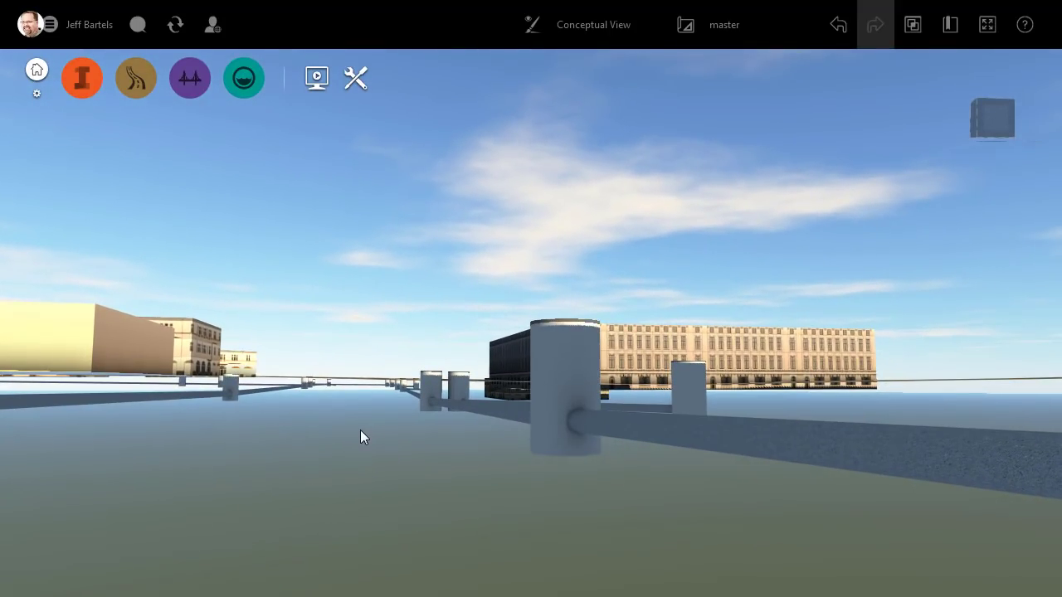
pyautogui.scroll(5, 349, 436)
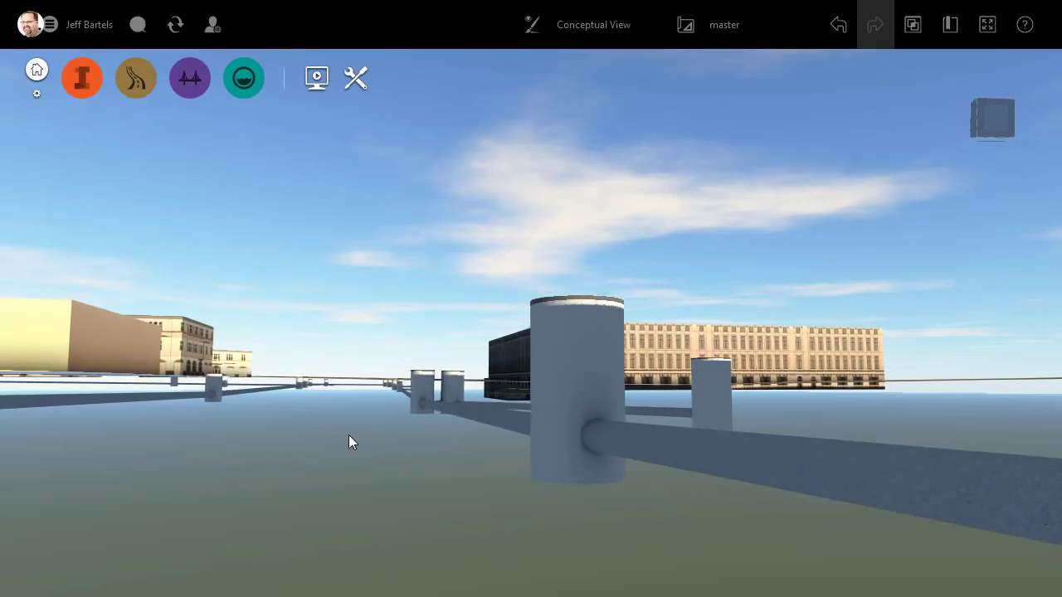
pyautogui.scroll(5, 337, 441)
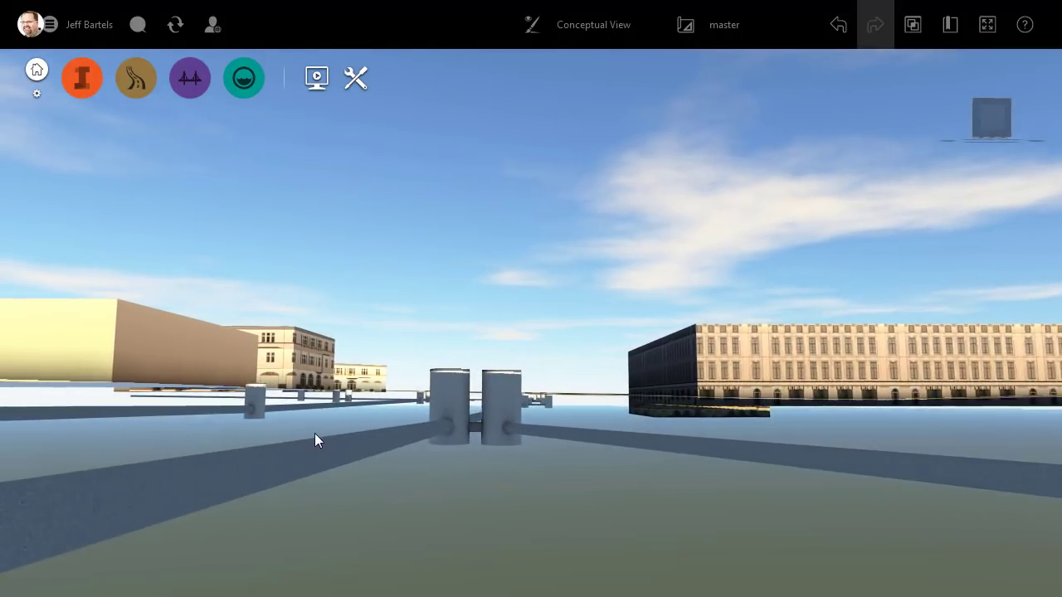
pyautogui.scroll(5, 294, 432)
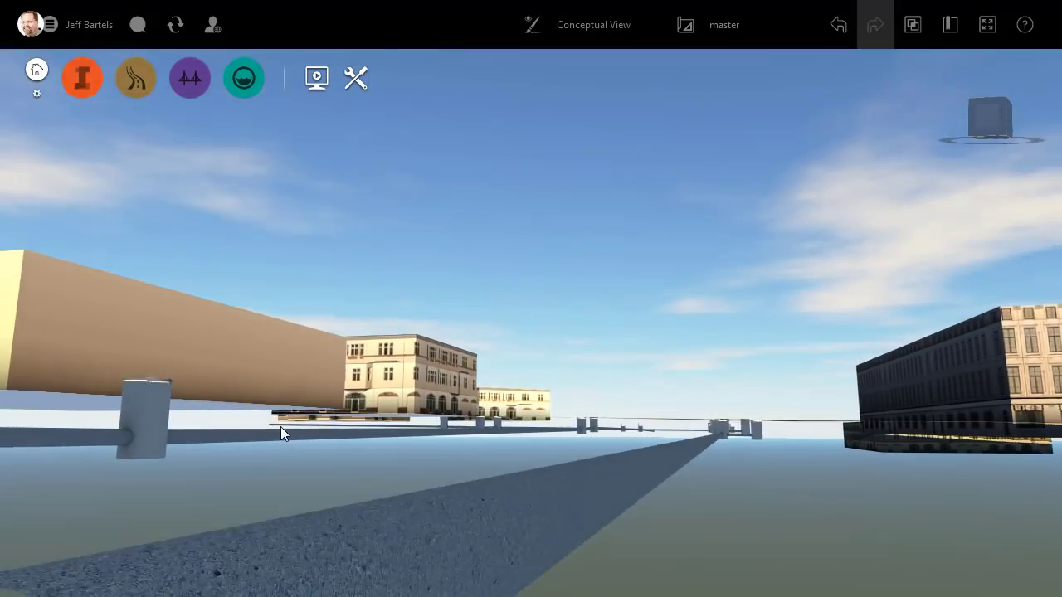
pyautogui.moveTo(280, 427); pyautogui.dragTo(775, 489, button='middle')
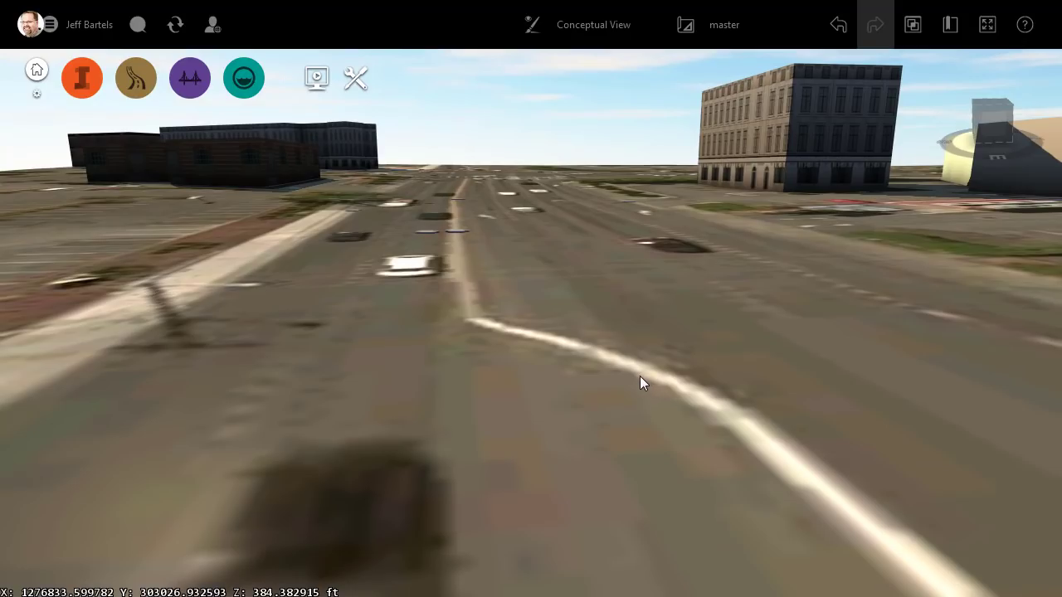
pyautogui.click(594, 26)
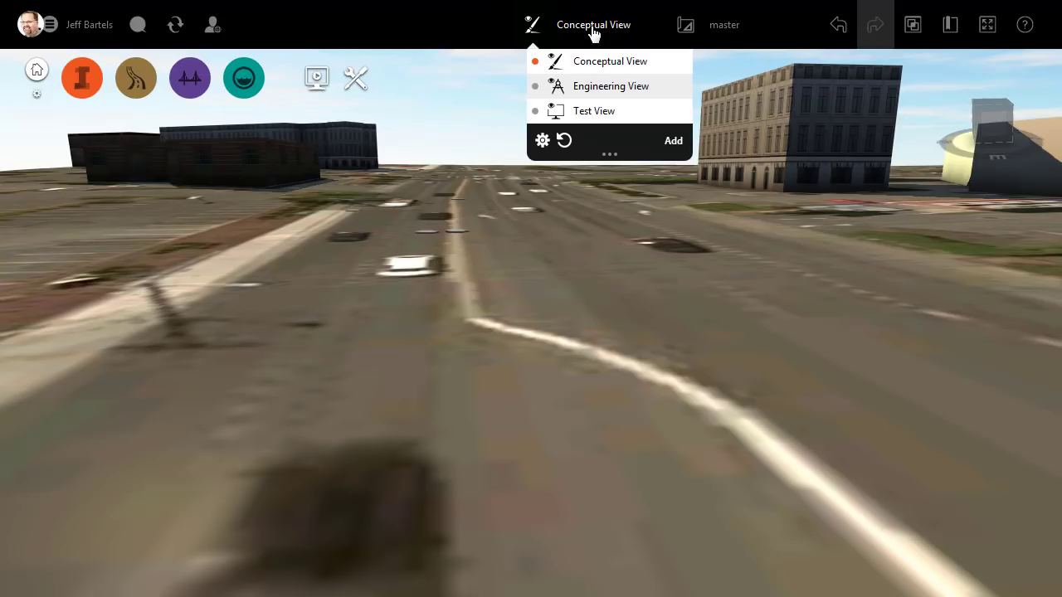
# Switch to Engineering View and move forward along the street, inspecting the white pipes and round manholes.
pyautogui.click(586, 88)
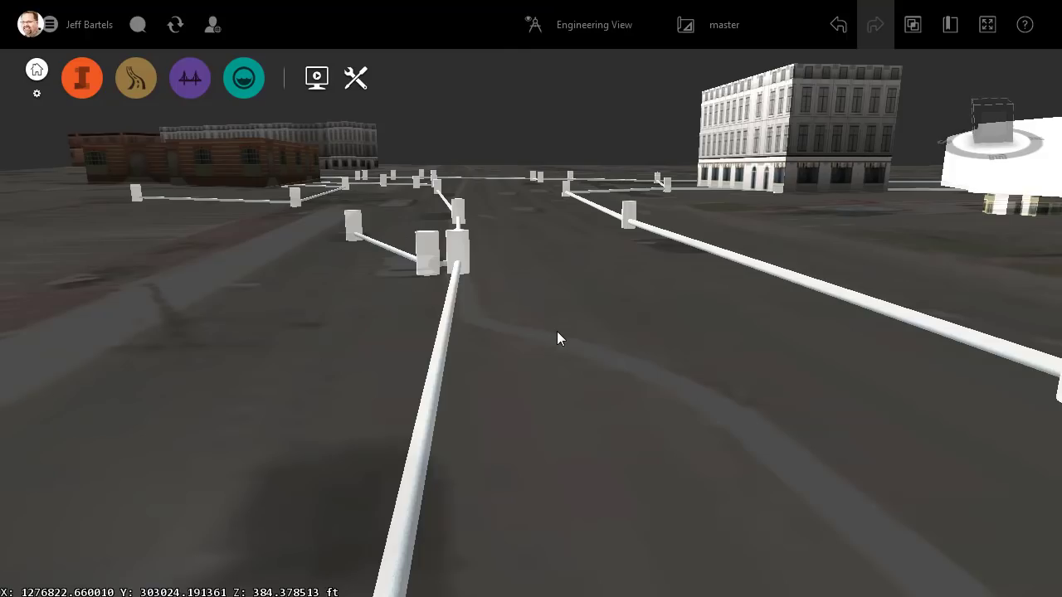
pyautogui.scroll(3, 556, 331)
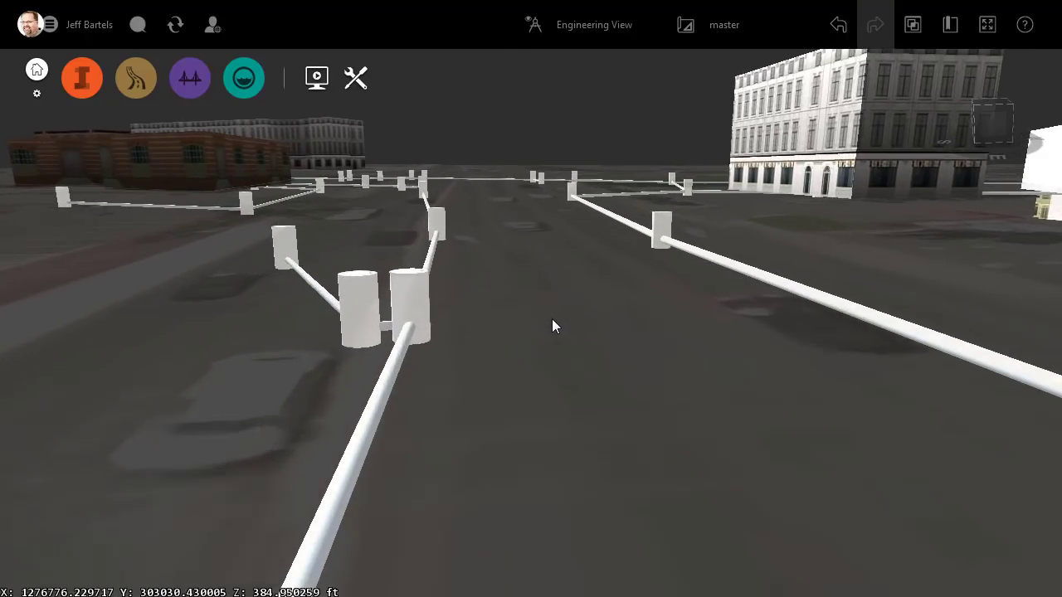
pyautogui.scroll(5, 552, 324)
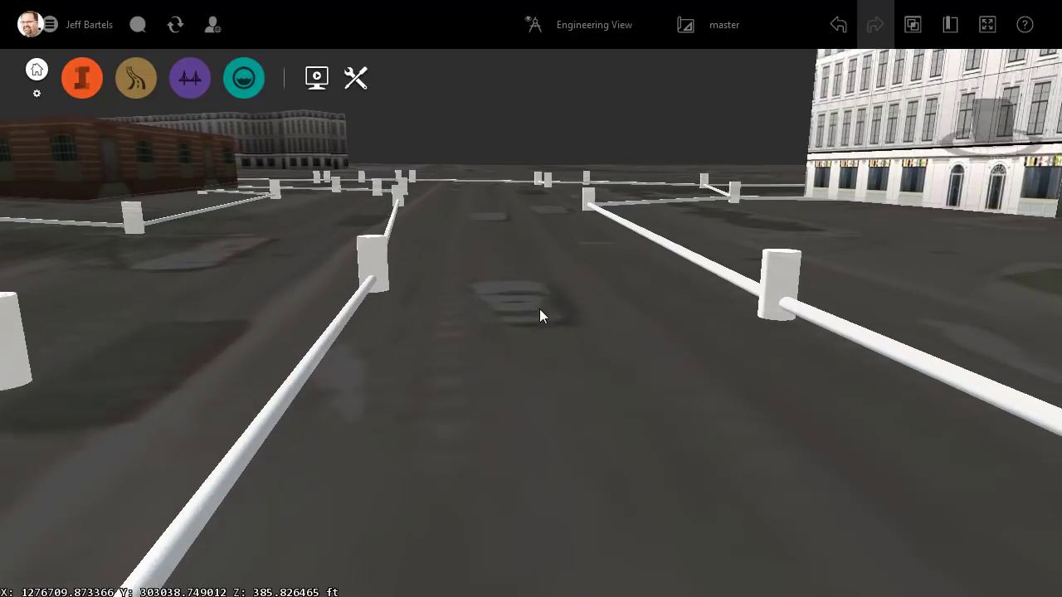
pyautogui.scroll(5, 539, 317)
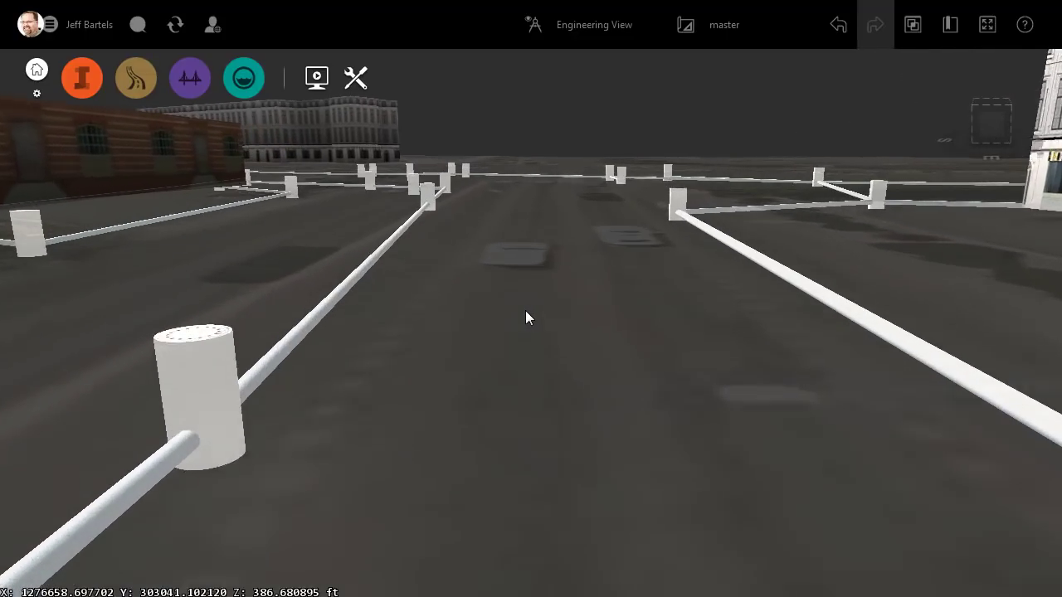
pyautogui.scroll(5, 523, 317)
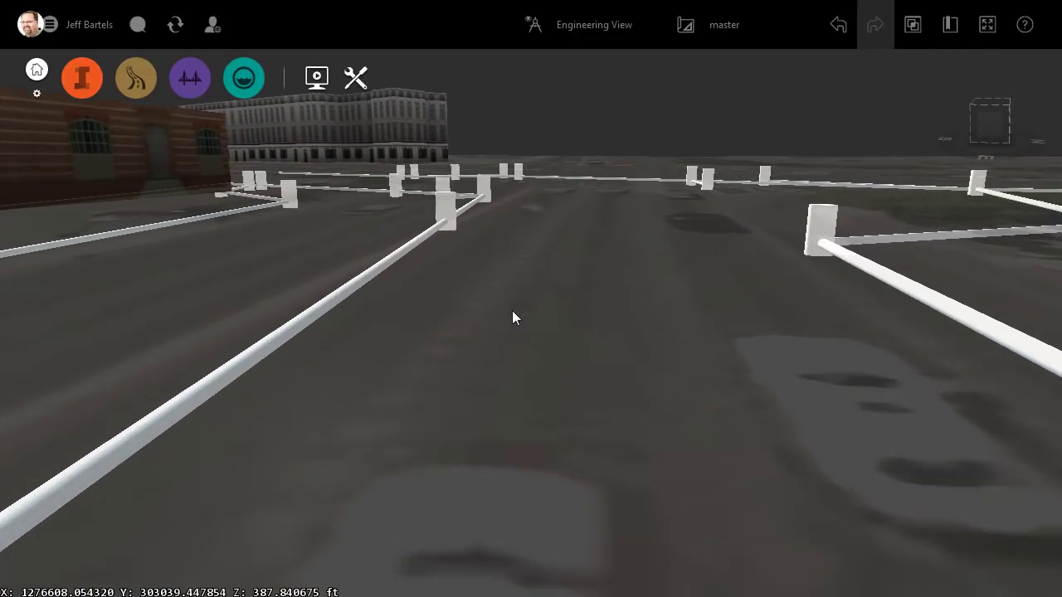
pyautogui.scroll(5, 510, 318)
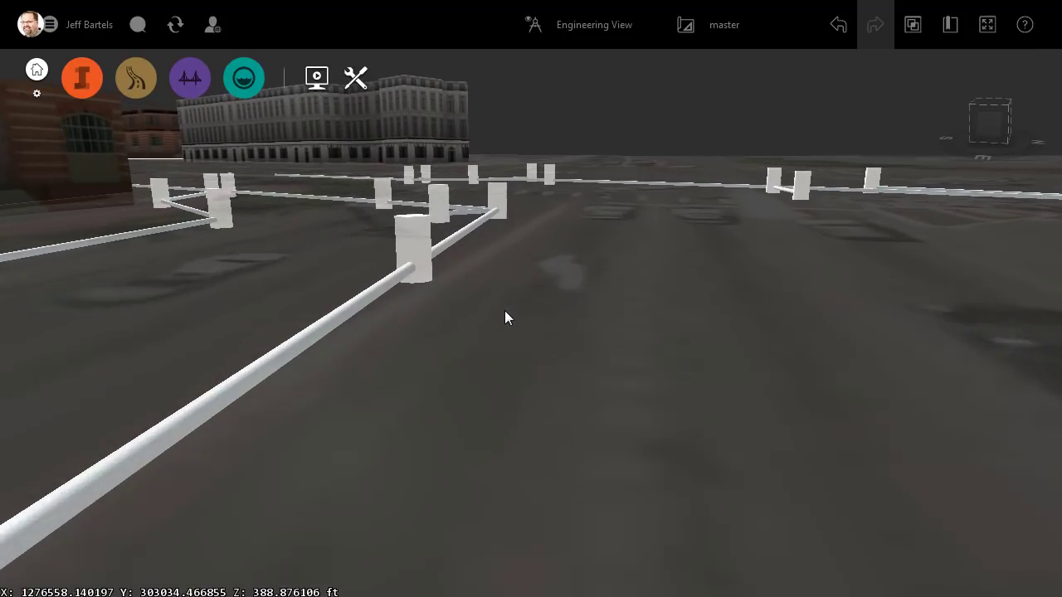
pyautogui.scroll(5, 505, 318)
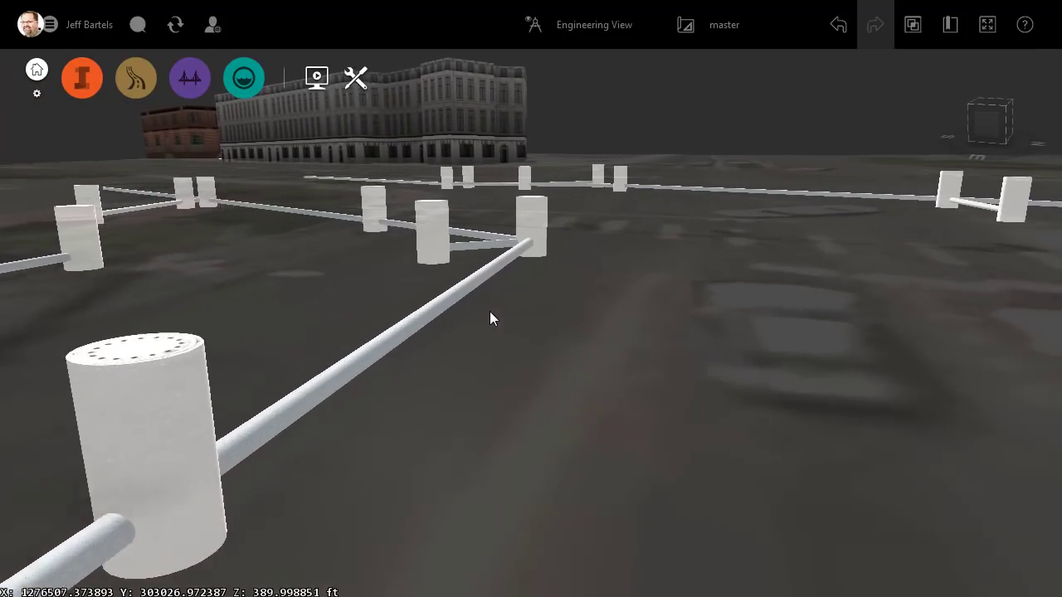
pyautogui.scroll(5, 490, 311)
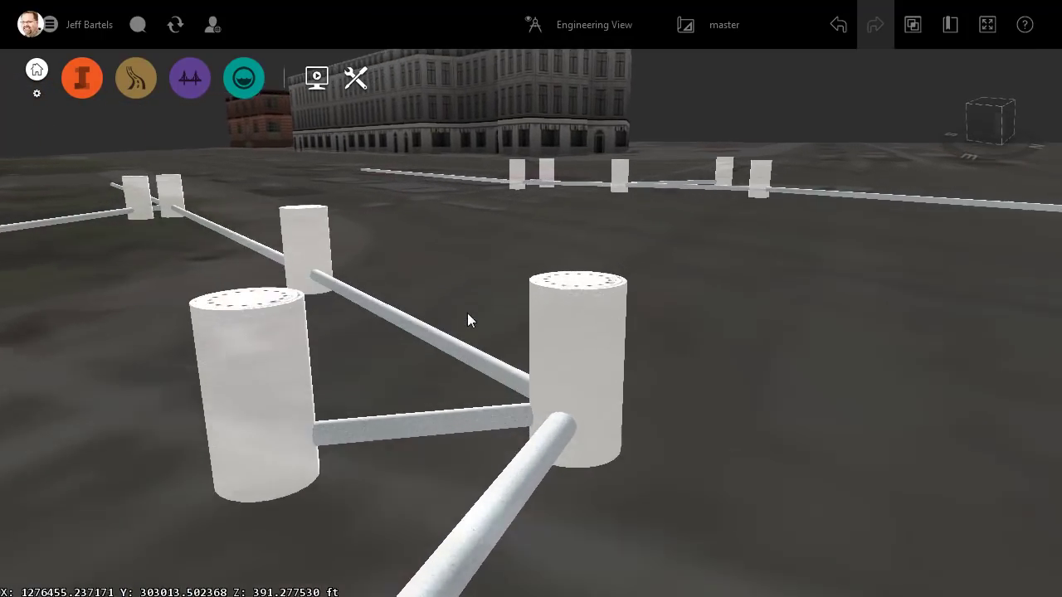
pyautogui.scroll(5, 467, 313)
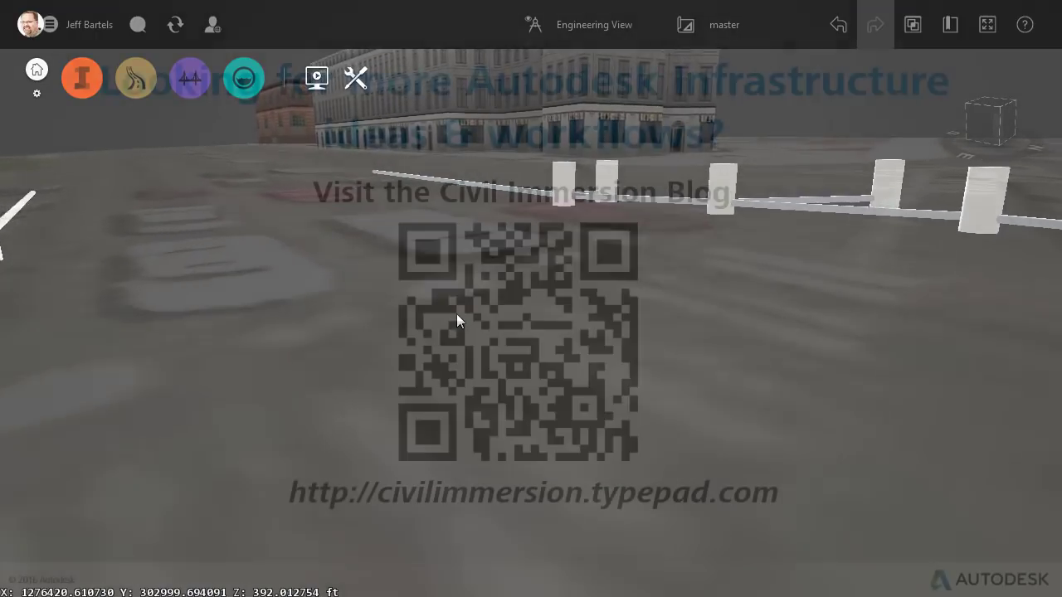